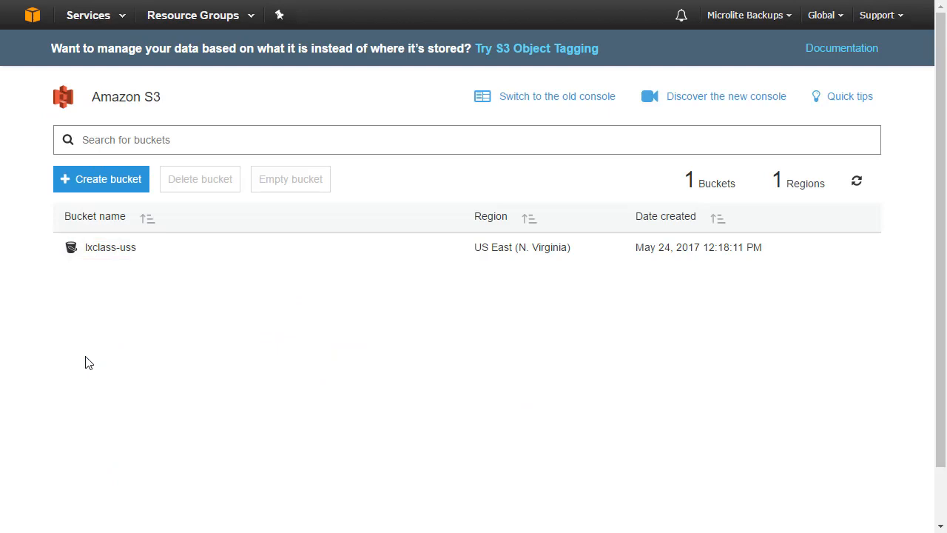
Start a new S3 bucket named aries-uss in the US East (N. Virginia) region
left_click(87, 182)
left_click(327, 205)
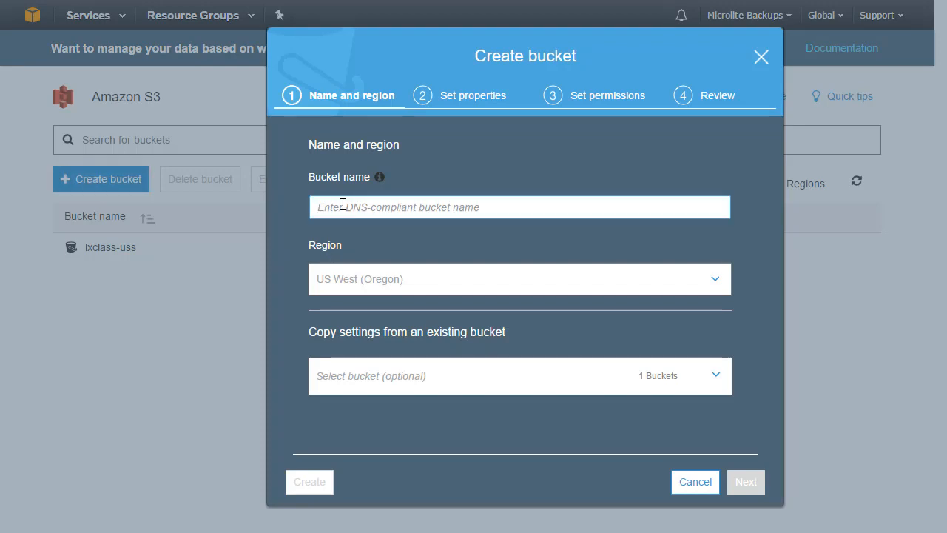
type("aries-u")
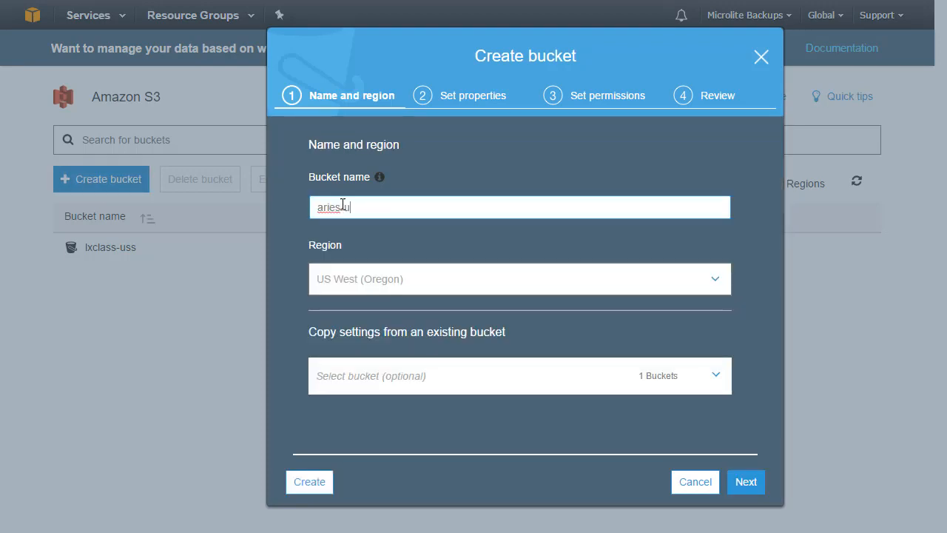
type("ss")
left_click(379, 287)
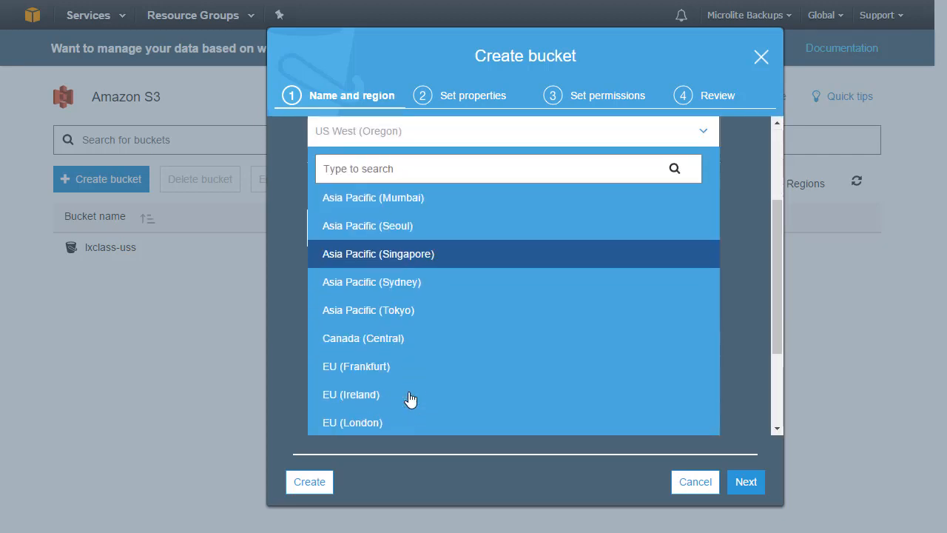
scroll(410, 399, "down", 2)
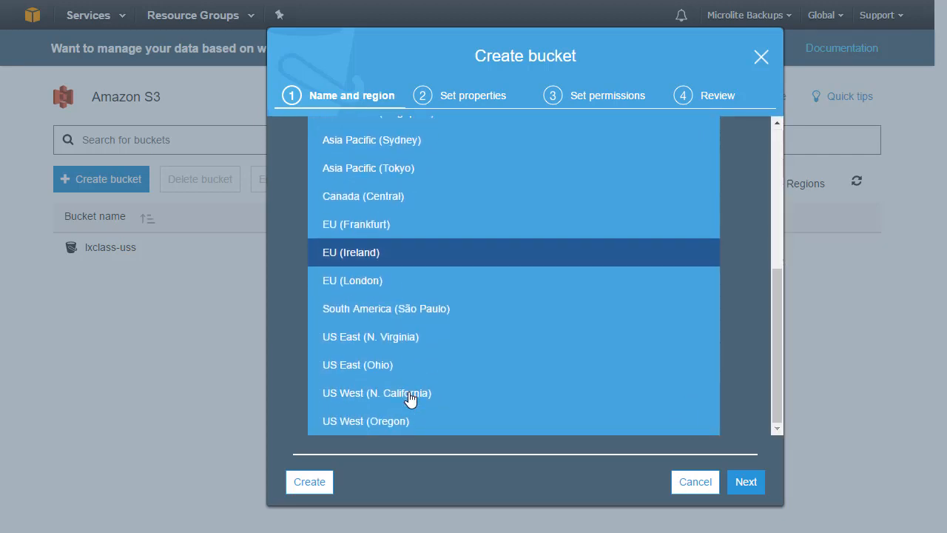
left_click(359, 339)
Create the bucket, keeping the default properties and permissions
left_click(747, 484)
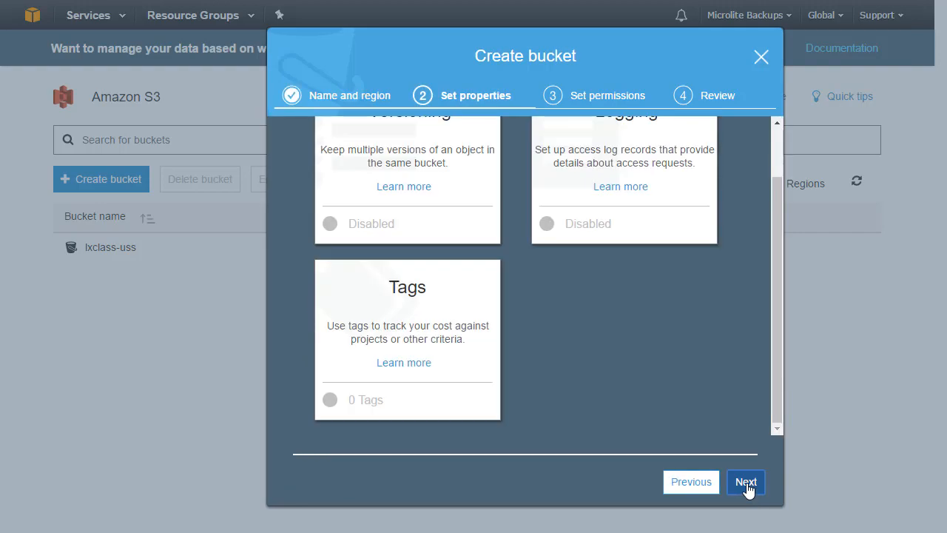
left_click(745, 482)
left_click(745, 482)
left_click(747, 484)
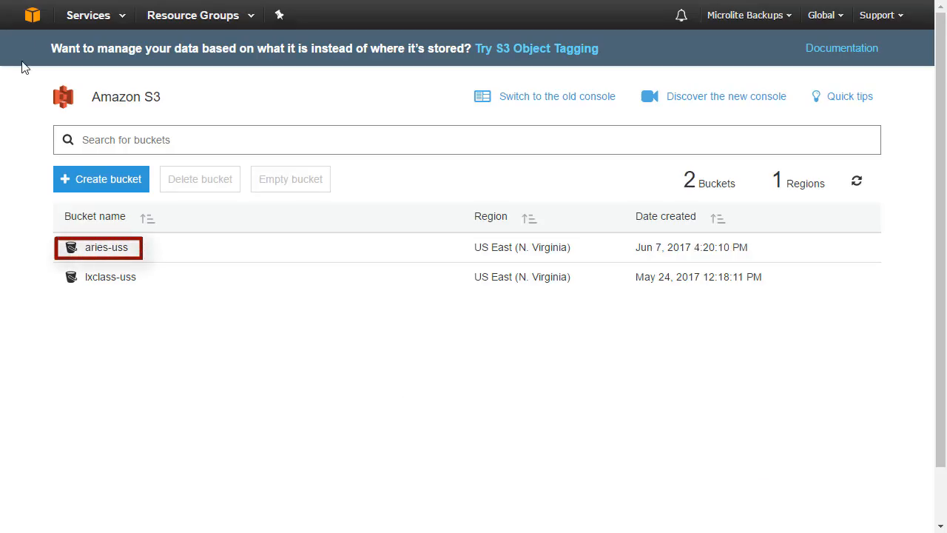
Open the IAM service's user list and start adding a new user
left_click(31, 16)
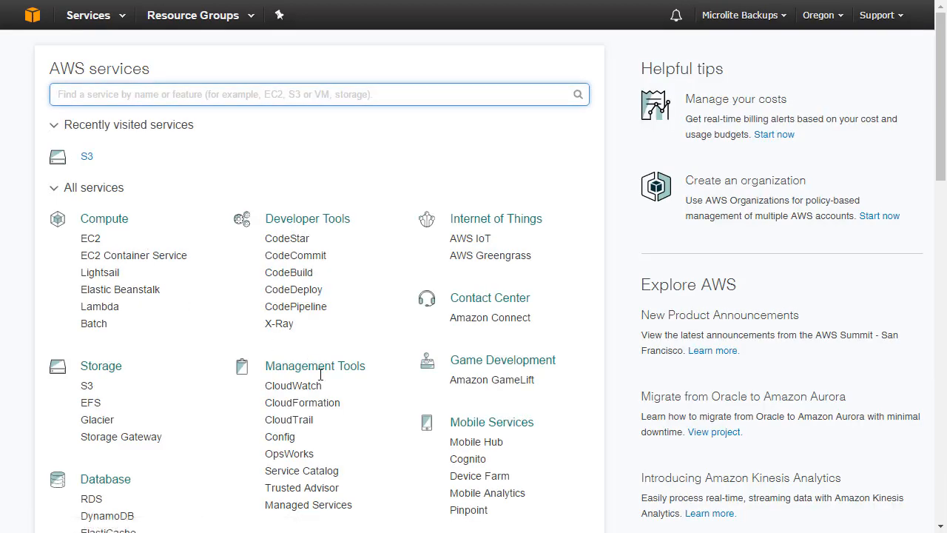
scroll(344, 440, "down", 2)
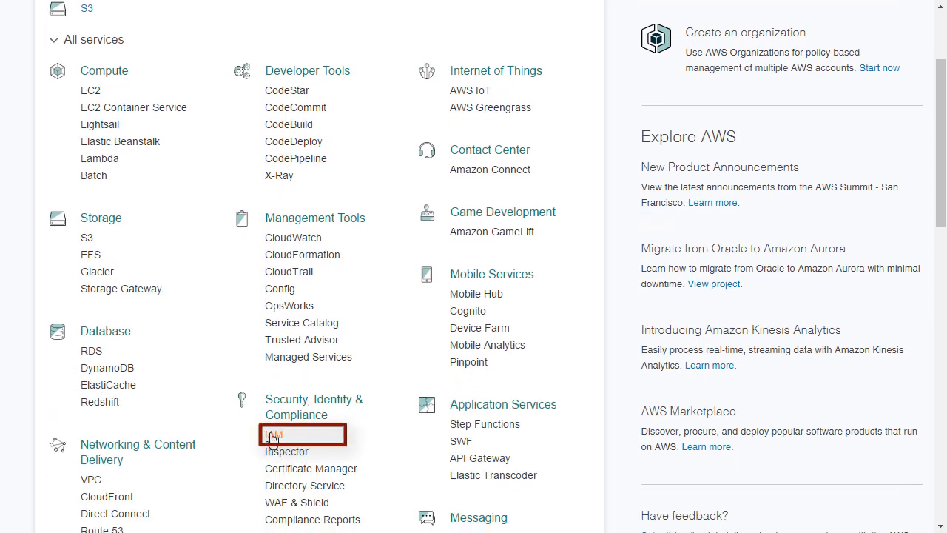
left_click(274, 435)
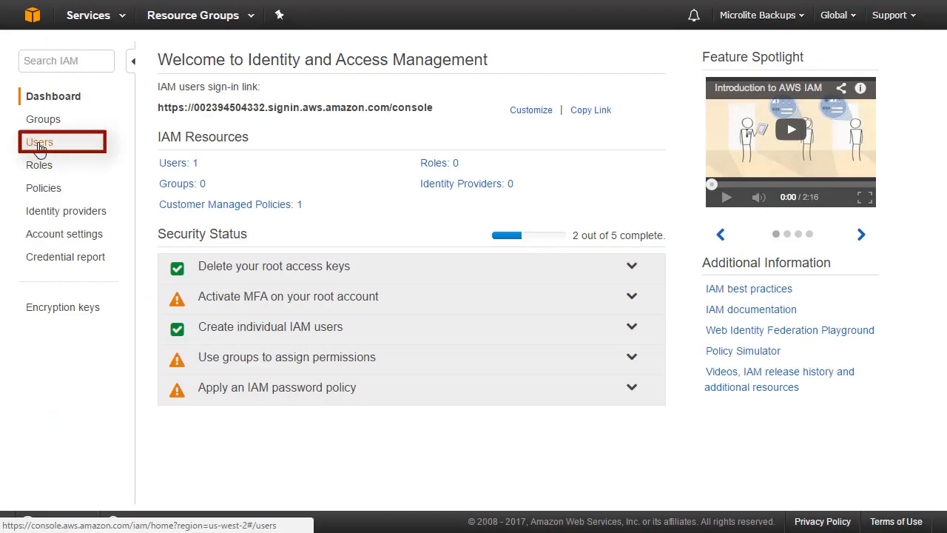
left_click(179, 162)
left_click(184, 52)
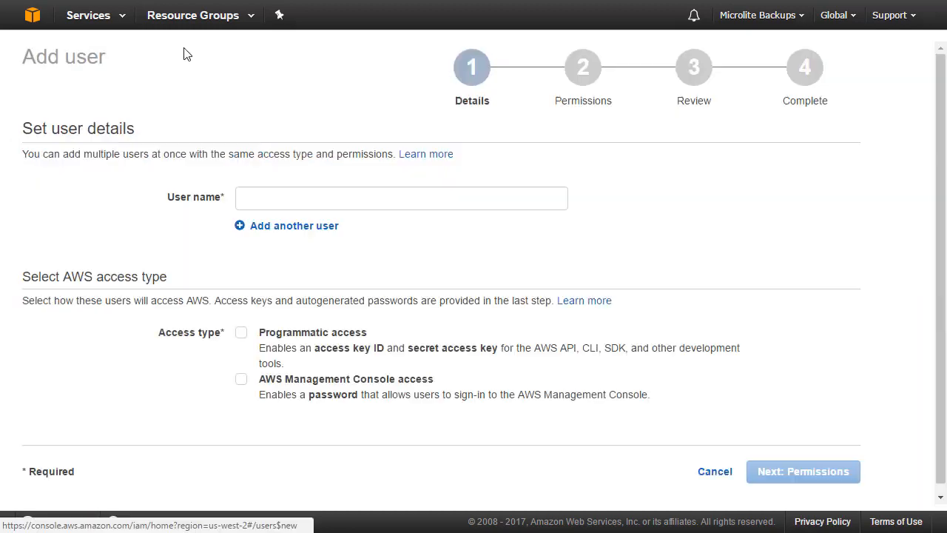
Name the new user Alpha, enable Programmatic access and continue to the permissions stage
left_click(273, 198)
type("Alpha")
left_click(241, 332)
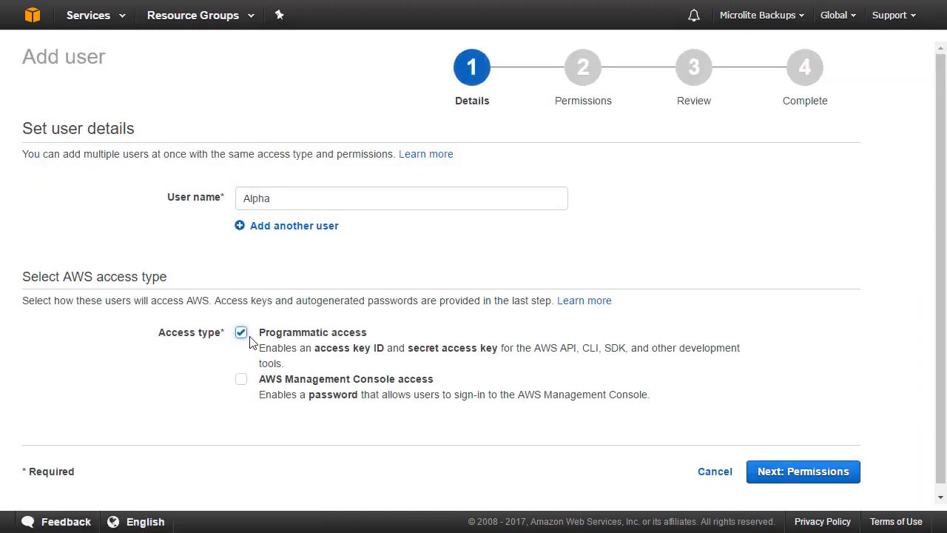
left_click(796, 473)
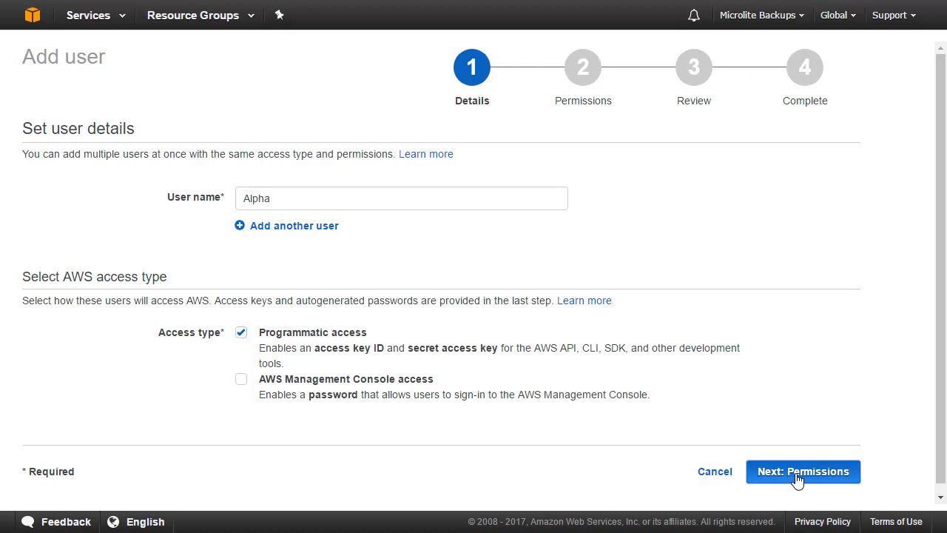
Attach the existing AmazonS3FullAccess policy directly to Alpha and create the user
left_click(398, 219)
left_click(264, 408)
type("S3")
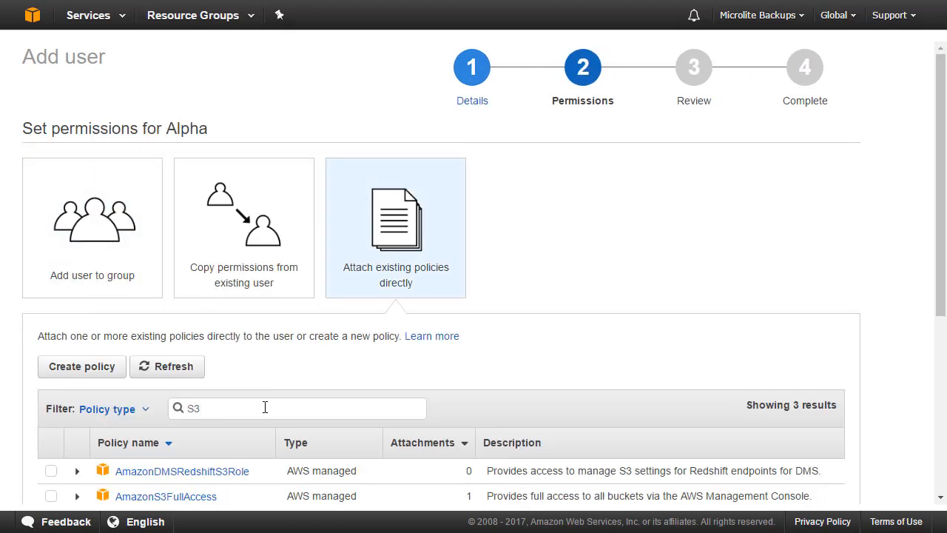
scroll(265, 407, "down", 1)
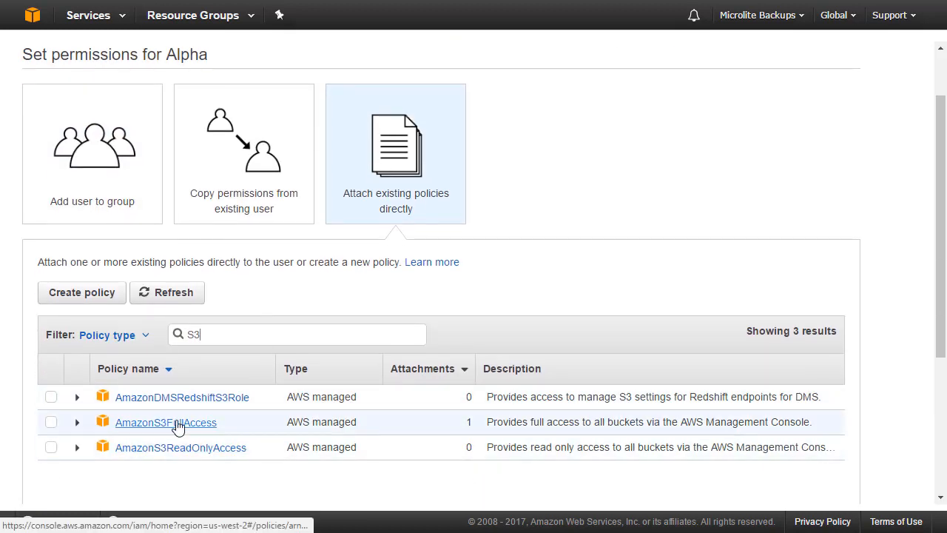
left_click(51, 423)
scroll(614, 471, "down", 3)
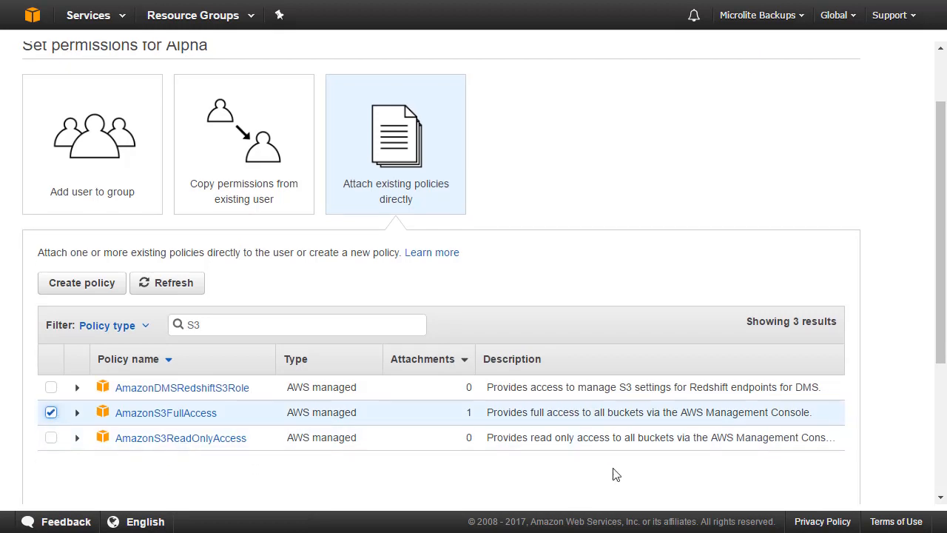
left_click(813, 465)
left_click(834, 436)
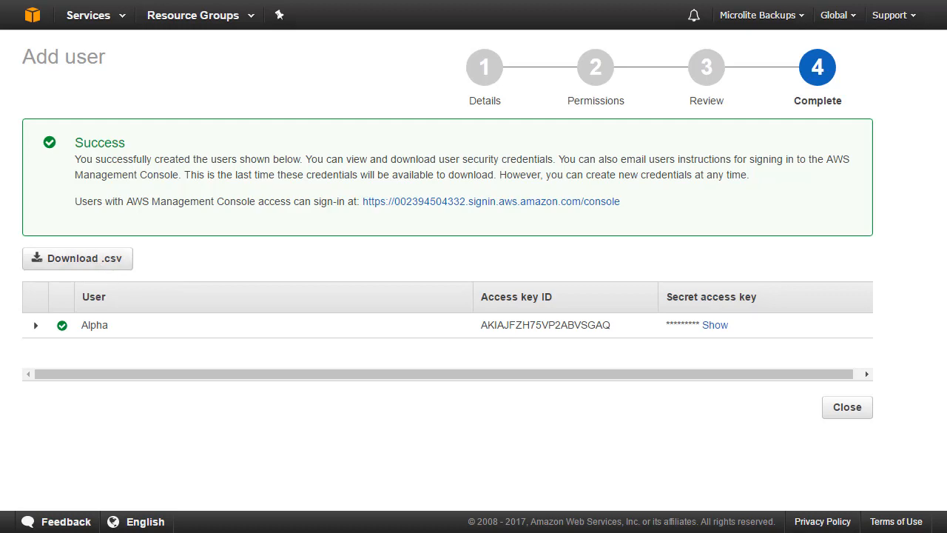
Download Alpha's security credentials CSV and save it as credentials-alpha in the Downloads folder
left_click(80, 264)
key("BackSpace")
key("BackSpace")
key("BackSpace")
key("BackSpace")
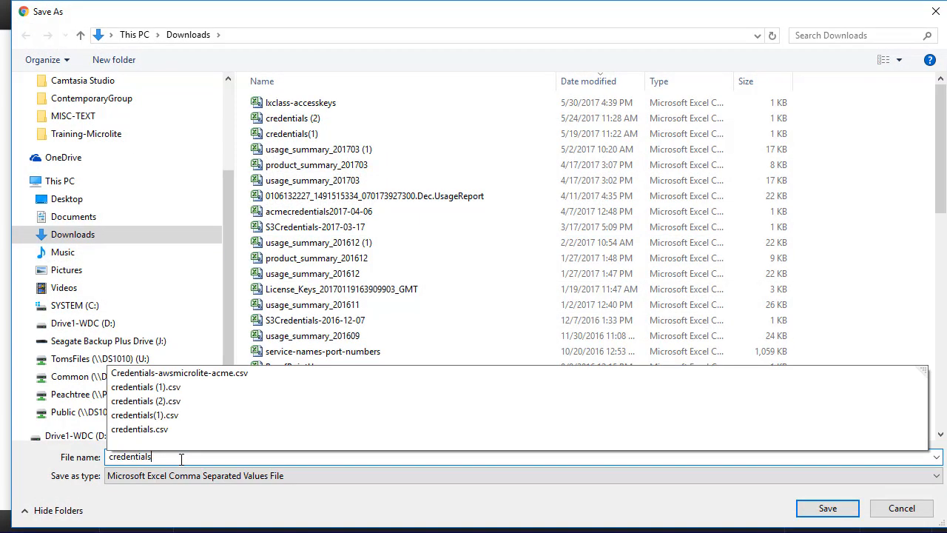
type("-alpha")
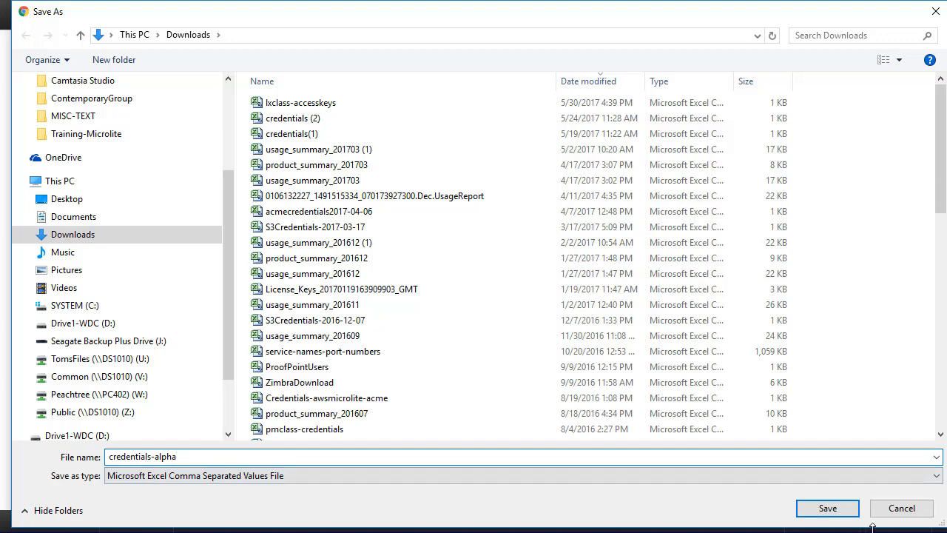
left_click(828, 509)
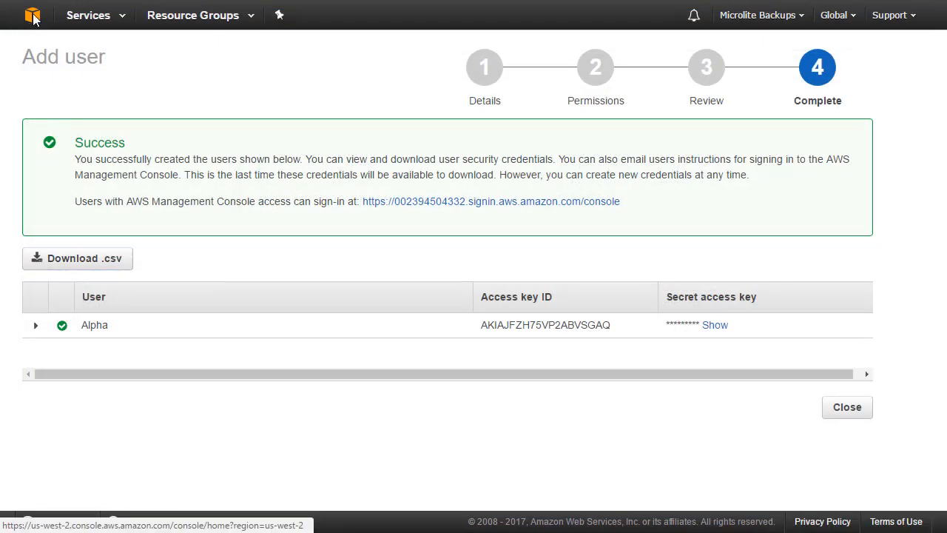
Return to the AWS services home page and open the S3 bucket list
left_click(33, 19)
left_click(85, 387)
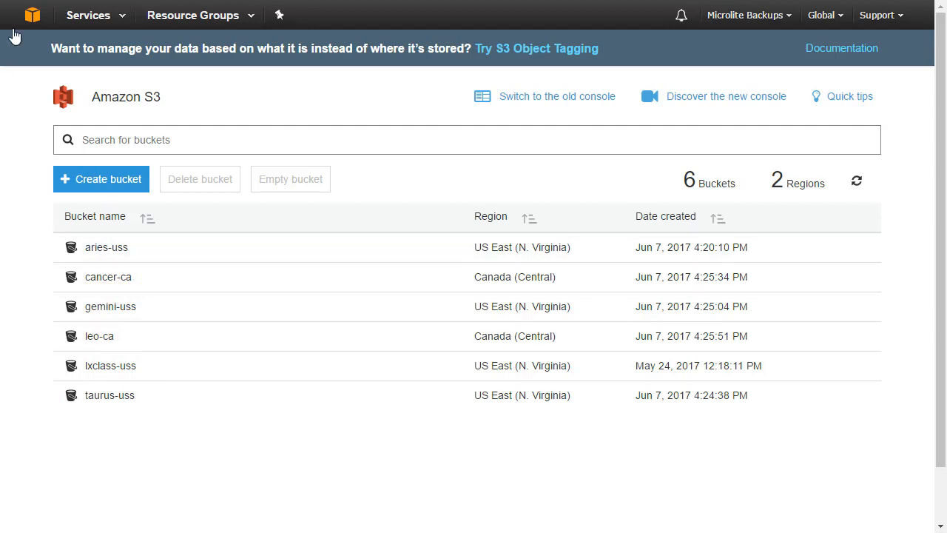
Go to the IAM policies and start a new policy using Create Your Own Policy
left_click(34, 17)
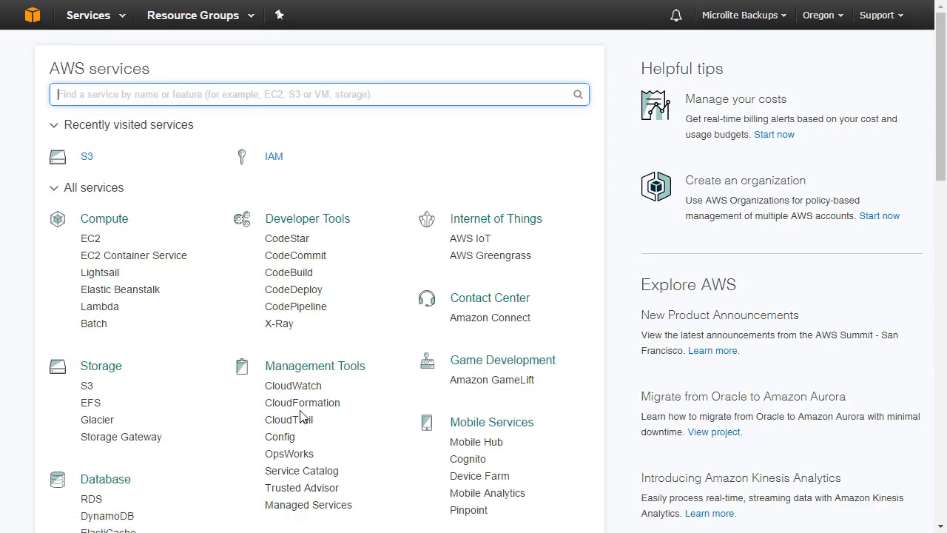
scroll(302, 417, "down", 3)
left_click(273, 361)
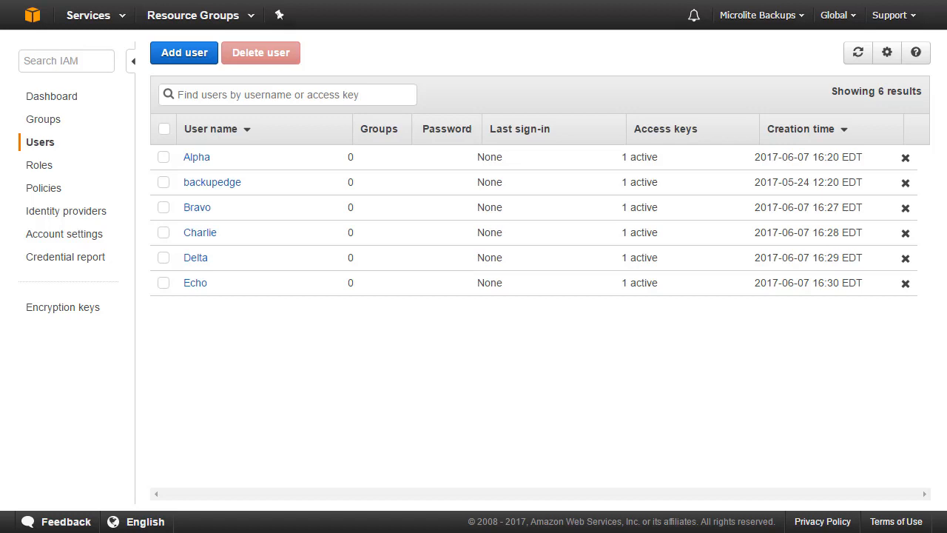
left_click(41, 194)
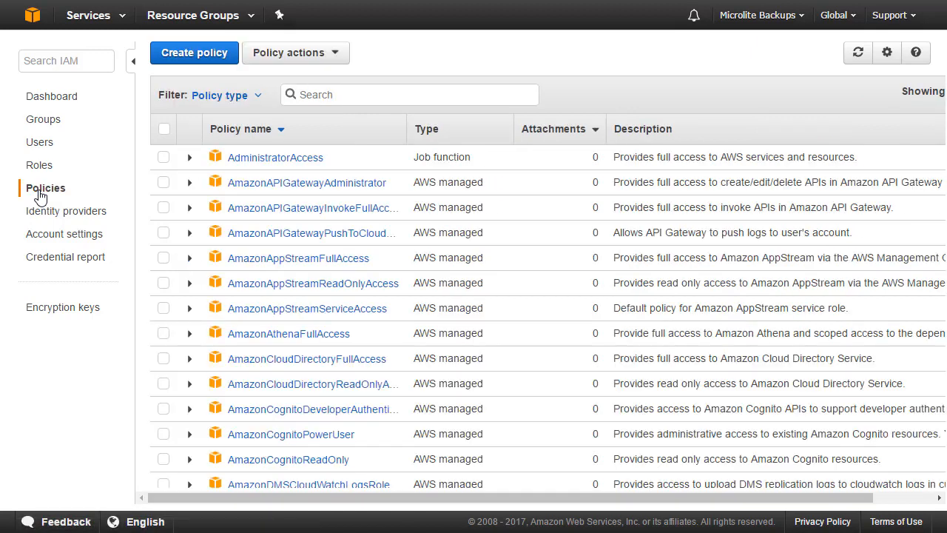
left_click(184, 53)
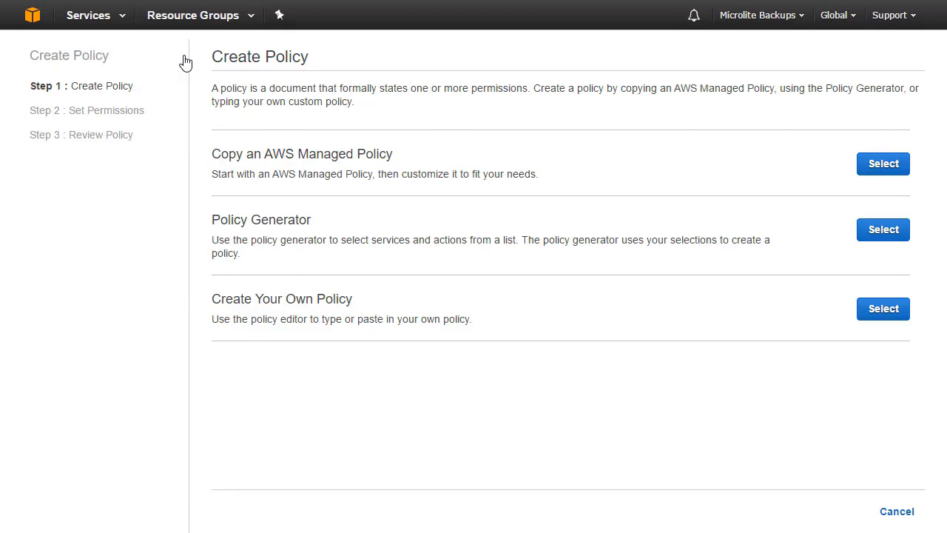
left_click(885, 312)
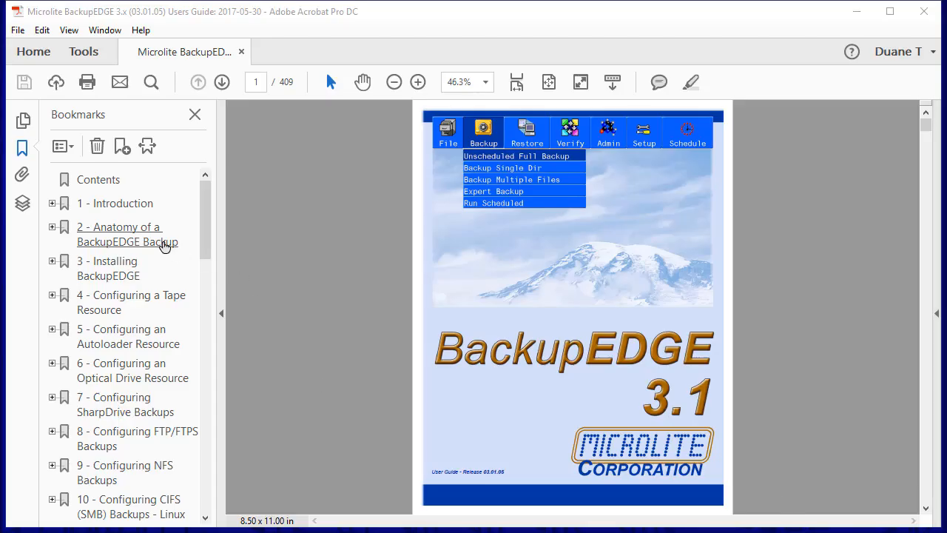
Switch to the BackupEDGE guide in Adobe Acrobat and open "Creating Additional Security Policies" under section 11.13, Using Amazon Web Services S3 Cloud
left_click_drag(204, 228, 206, 257)
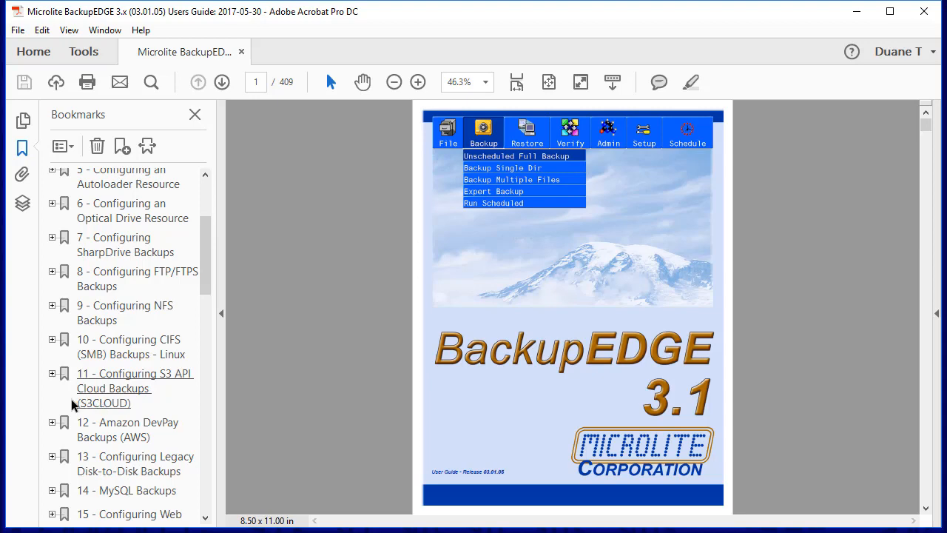
left_click(52, 373)
scroll(62, 423, "down", 6)
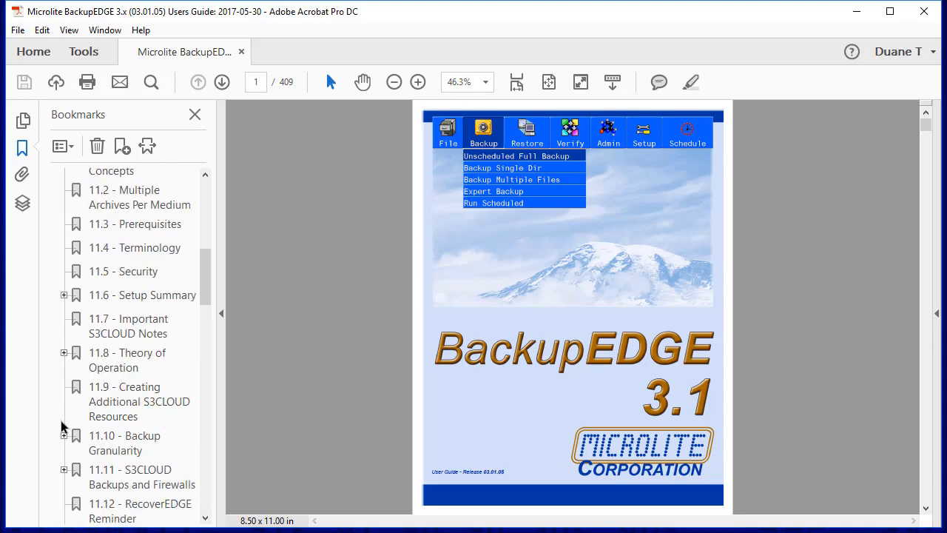
scroll(63, 425, "down", 2)
scroll(60, 407, "down", 4)
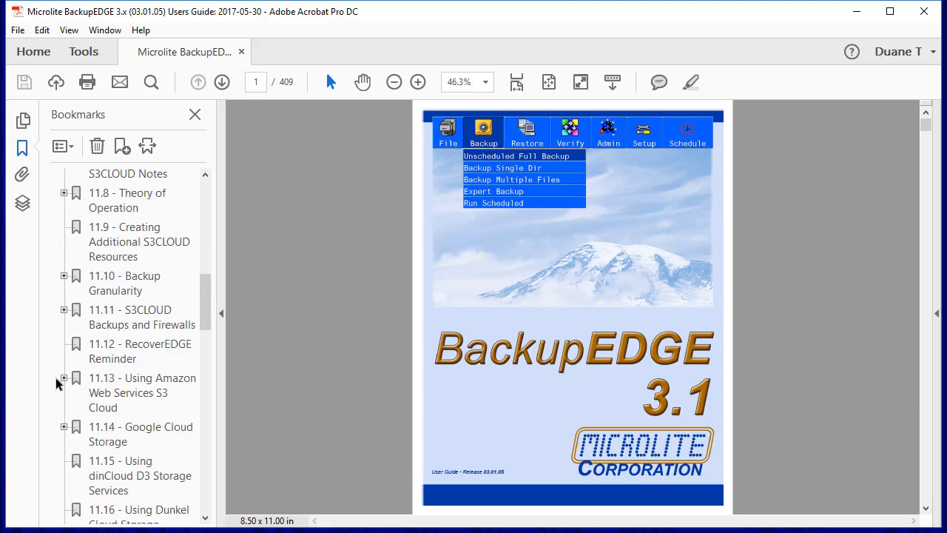
left_click(64, 378)
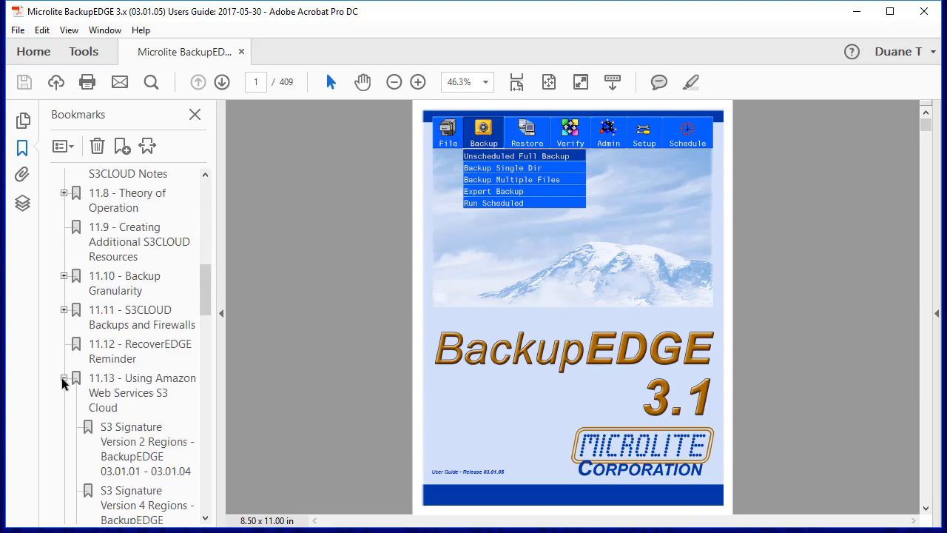
scroll(62, 382, "down", 2)
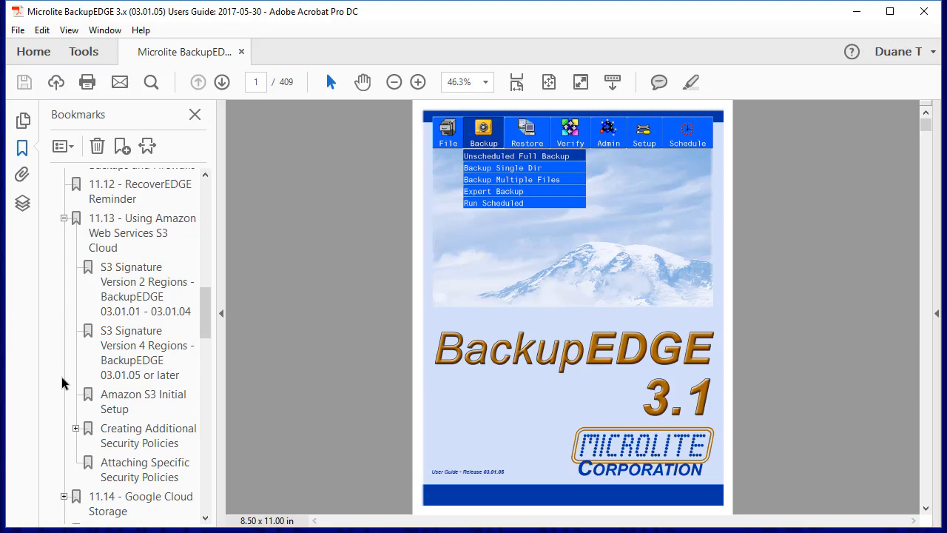
scroll(62, 382, "down", 1)
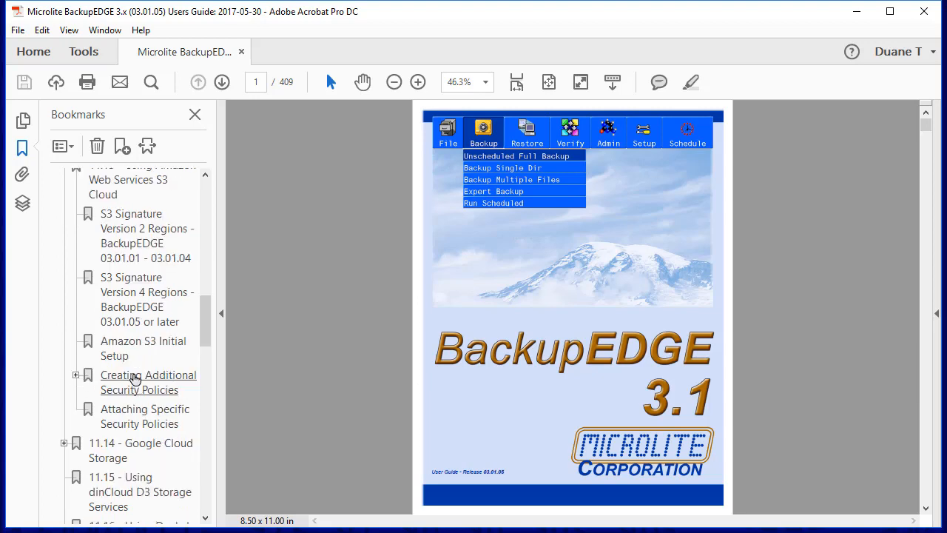
left_click(134, 380)
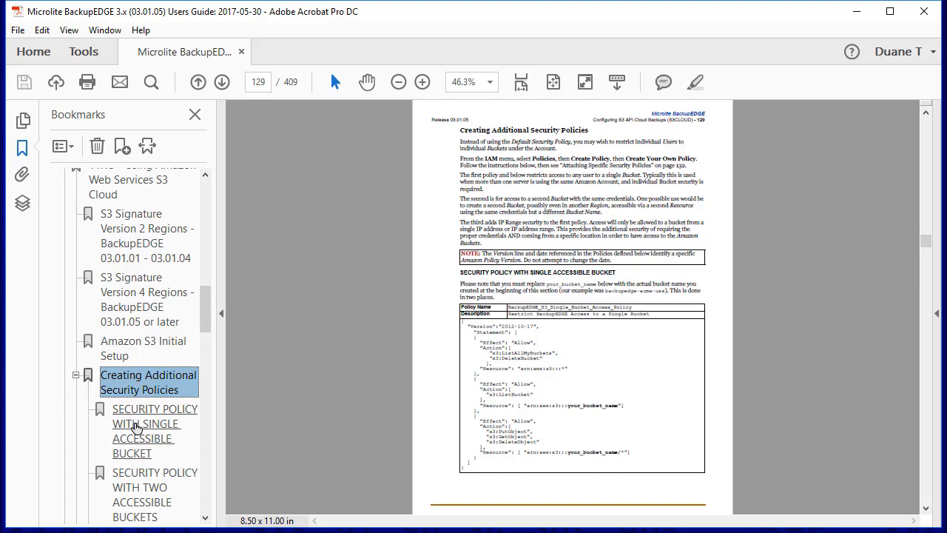
Go to the security policy with single accessible bucket and select its entire JSON policy text
left_click(135, 428)
left_click(521, 82)
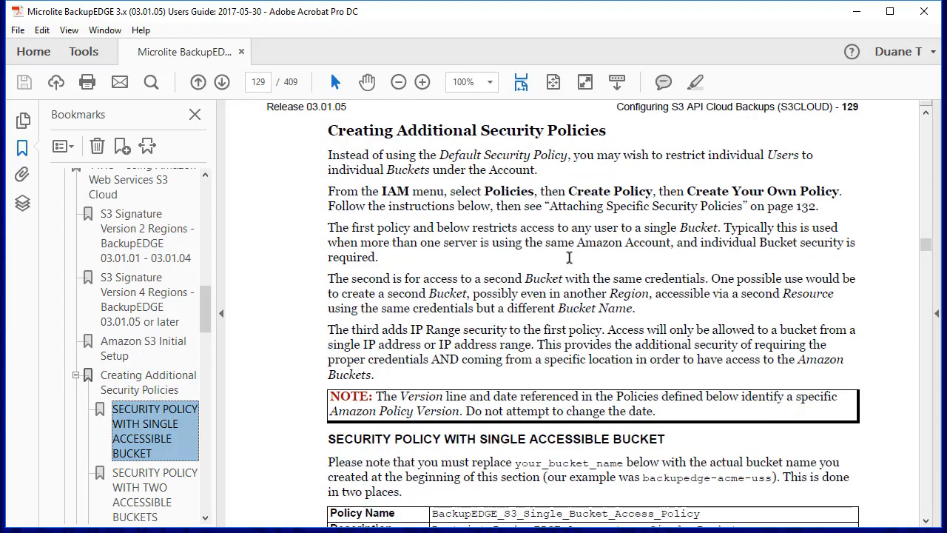
scroll(568, 252, "down", 5)
scroll(568, 251, "down", 3)
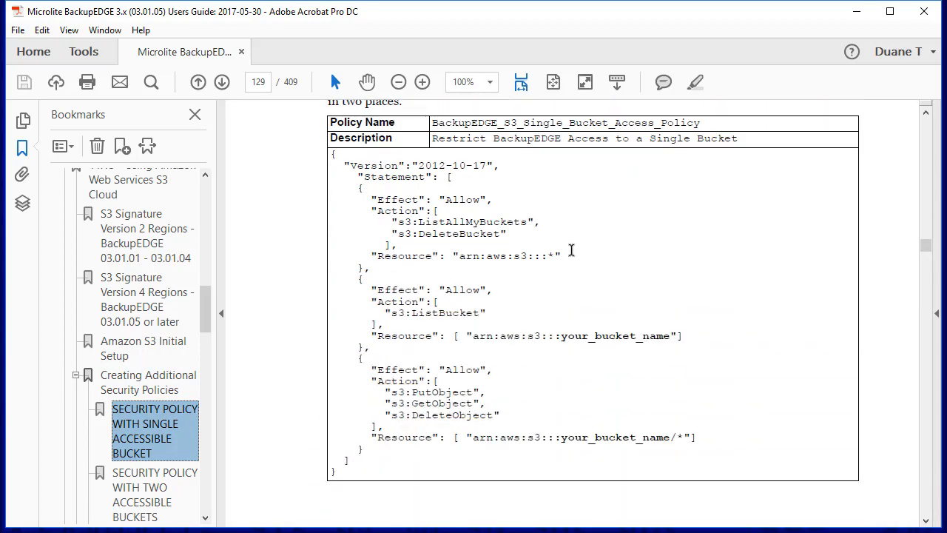
left_click_drag(331, 154, 460, 471)
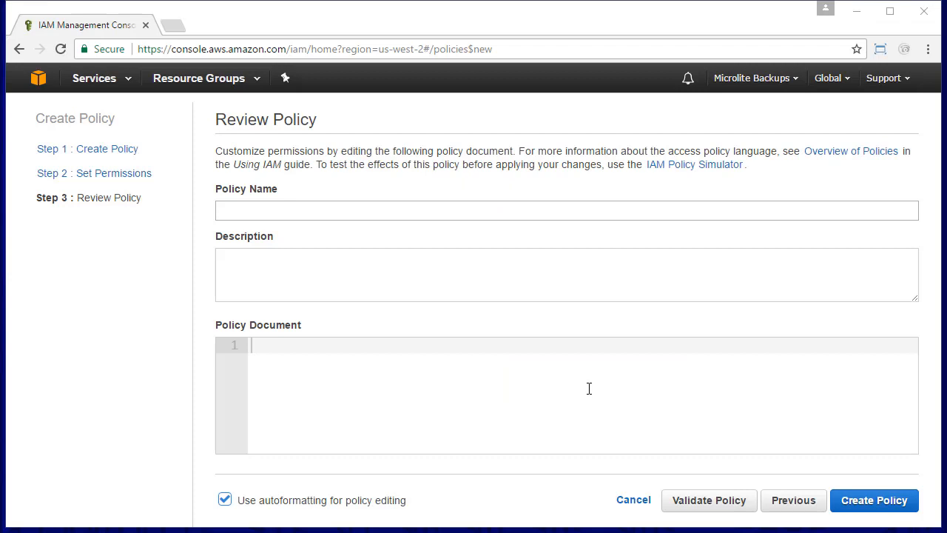
Paste the copied single-bucket policy into the policy document and replace both your_bucket_name placeholders with aries-uss
key("ctrl+v")
left_click_drag(458, 401, 570, 401)
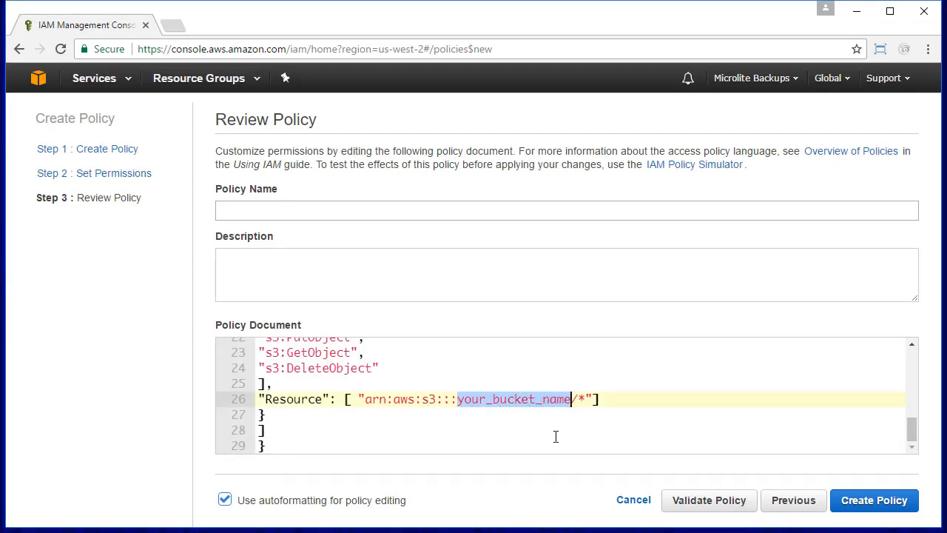
type("aries-uss")
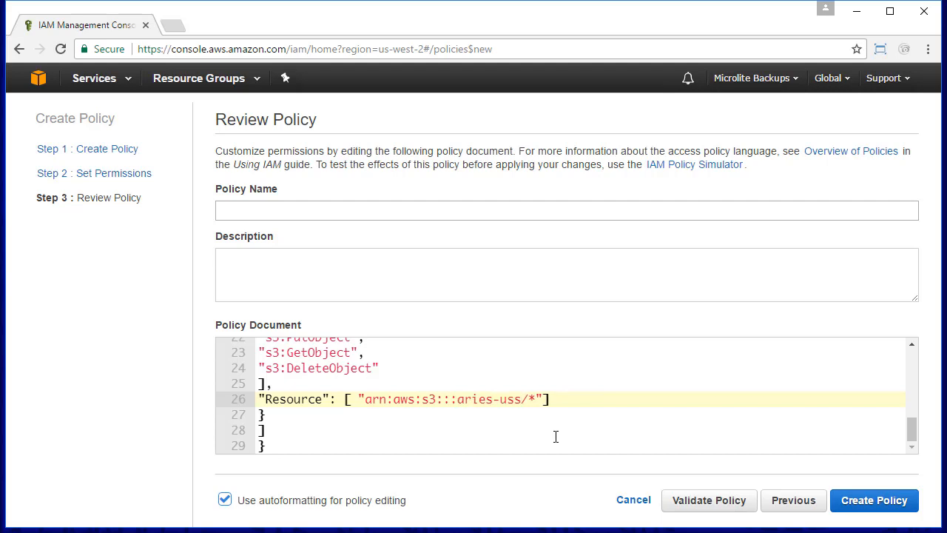
scroll(556, 436, "up", 3)
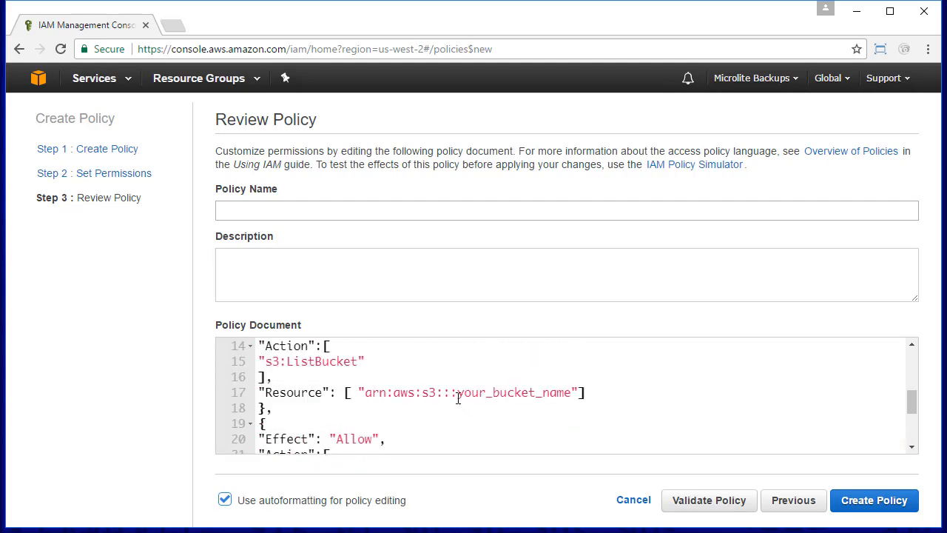
left_click_drag(458, 398, 569, 390)
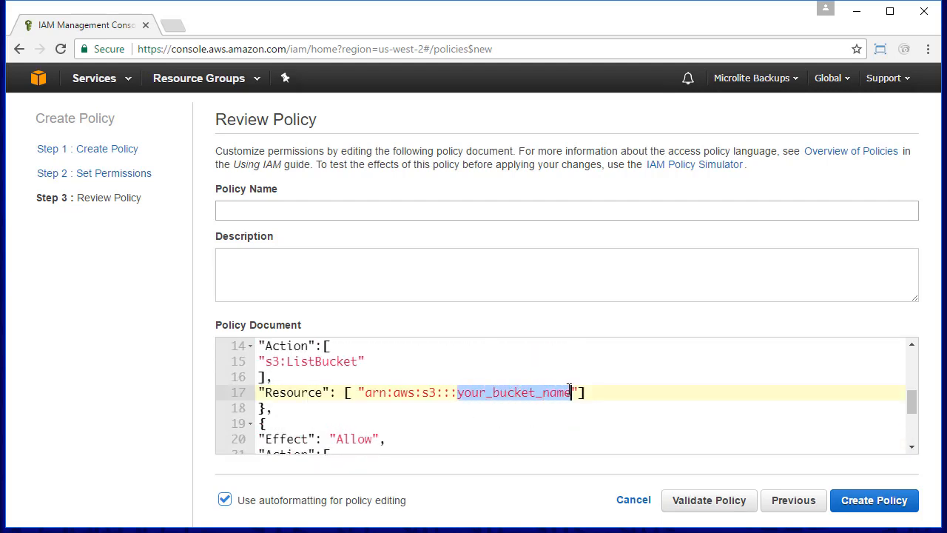
type("aries-uss")
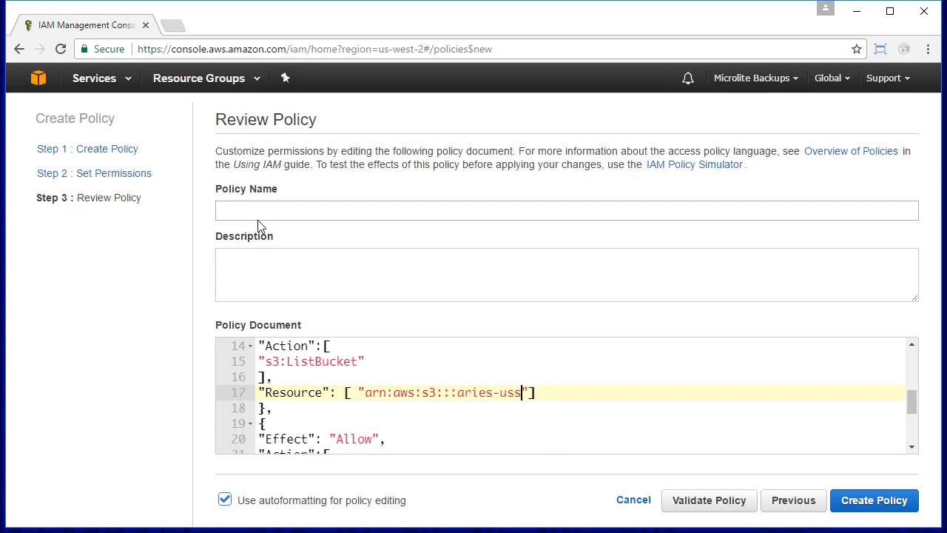
Name the policy Aries-USS-Access-Only with the description "Aries Access Only", then validate and create it
left_click(262, 213)
type("Aries-USS-Access-Only")
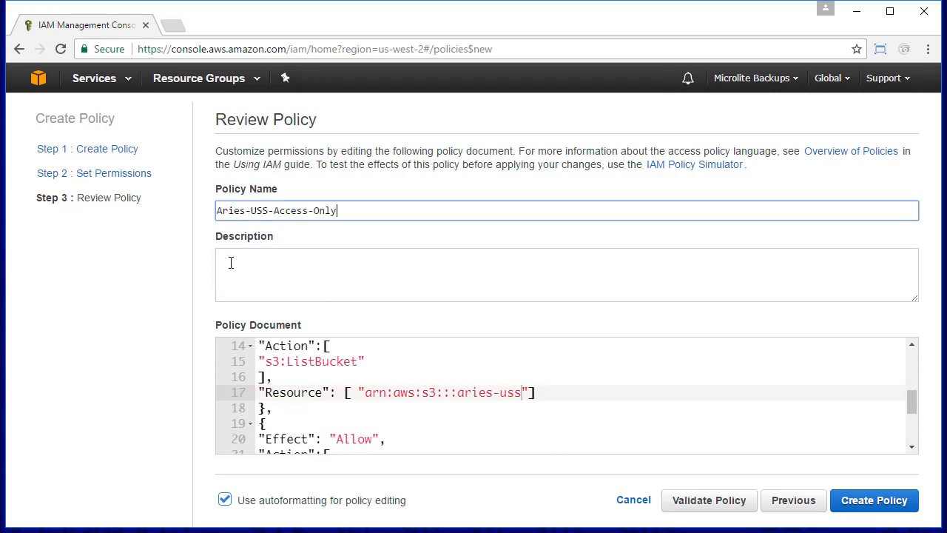
left_click(230, 262)
type("Aries Access Only")
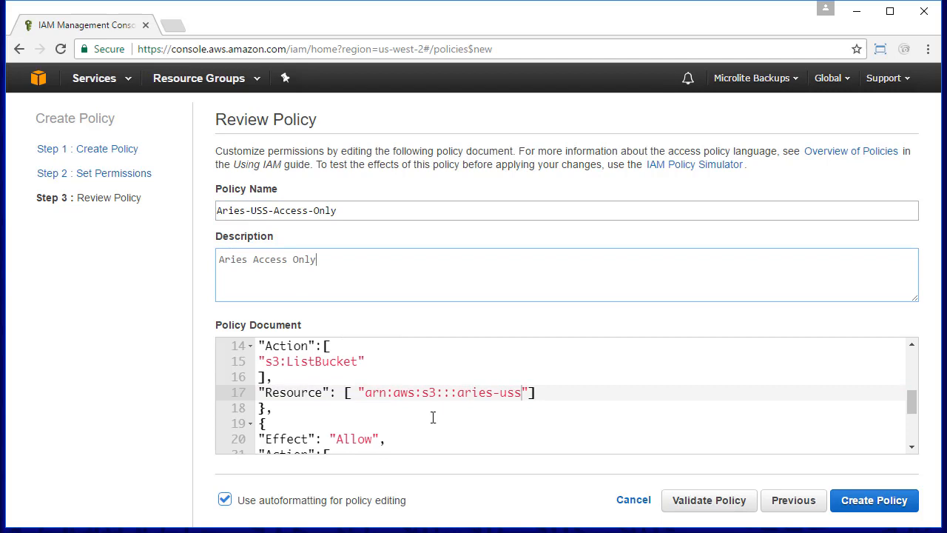
left_click(696, 503)
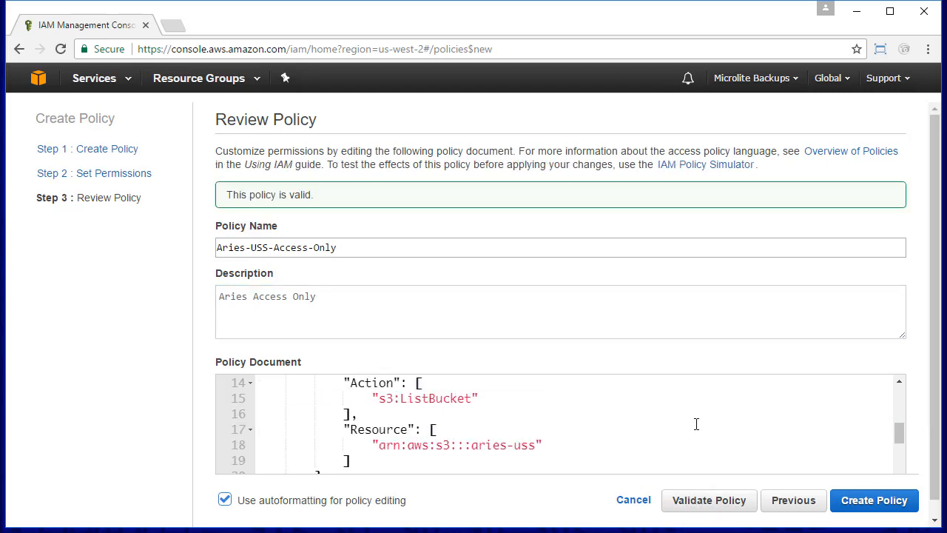
left_click(873, 501)
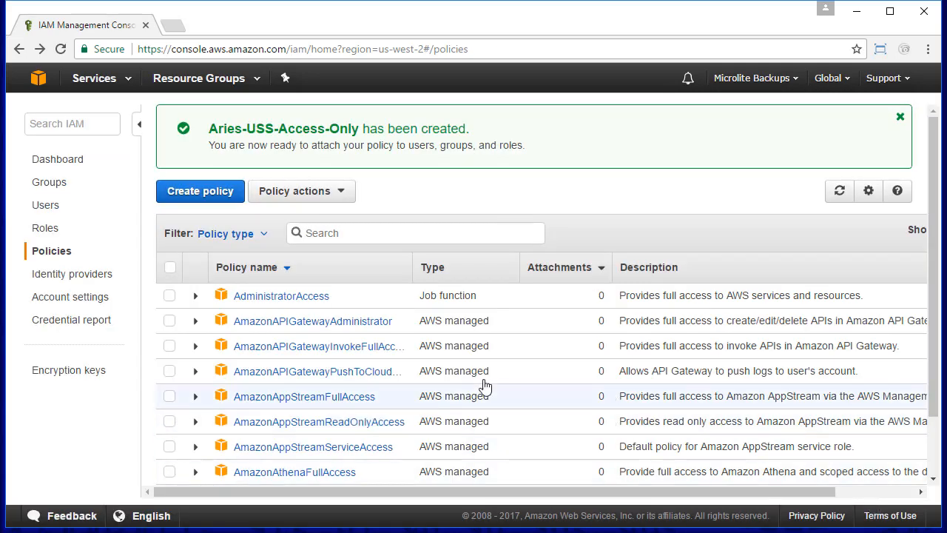
Open the IAM user Alpha and detach its AmazonS3FullAccess policy
left_click(44, 205)
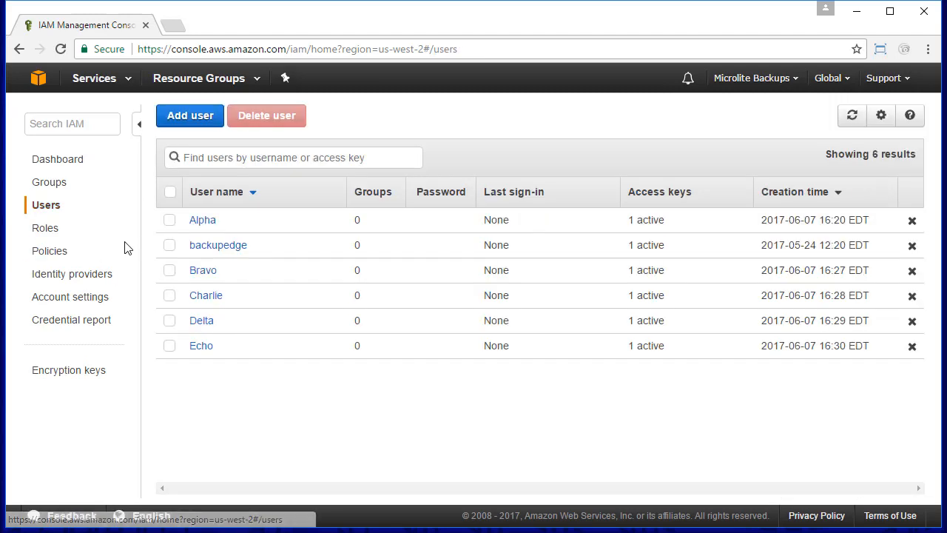
left_click(198, 221)
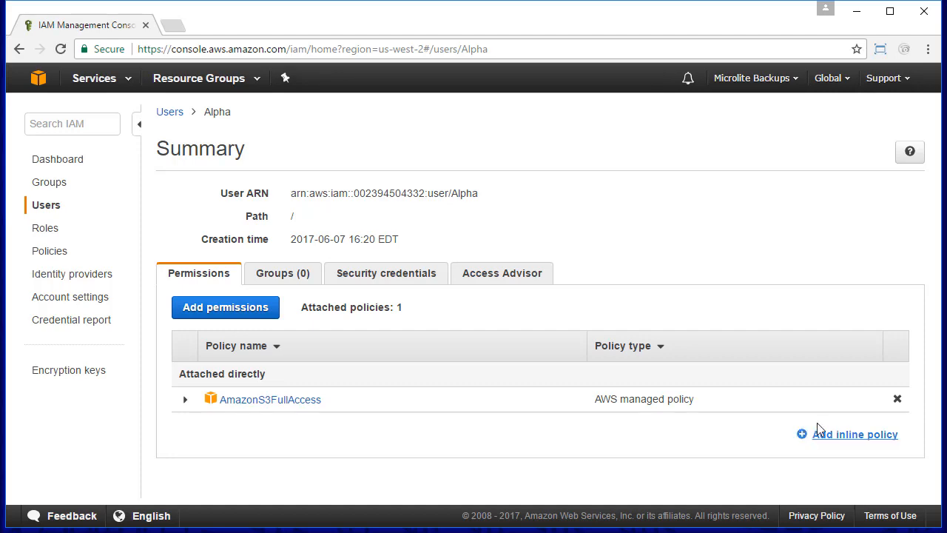
left_click(897, 400)
left_click(639, 196)
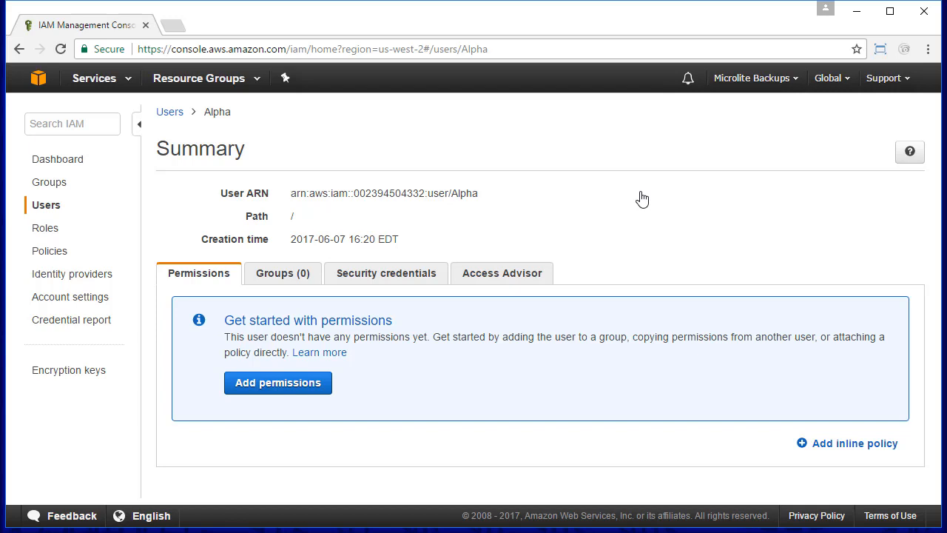
Attach the existing Aries-USS-Access-Only policy directly to user Alpha, finding it by searching for "uss"
left_click(271, 390)
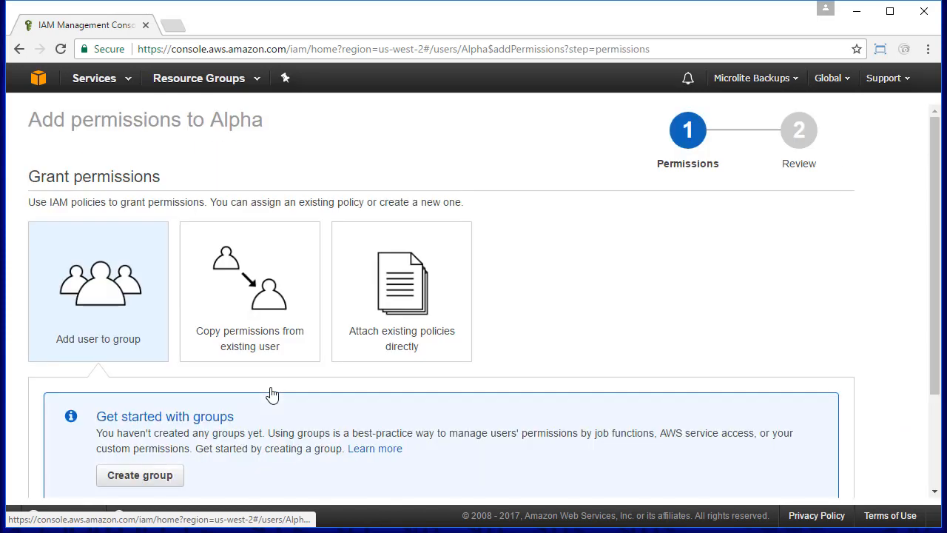
left_click(400, 303)
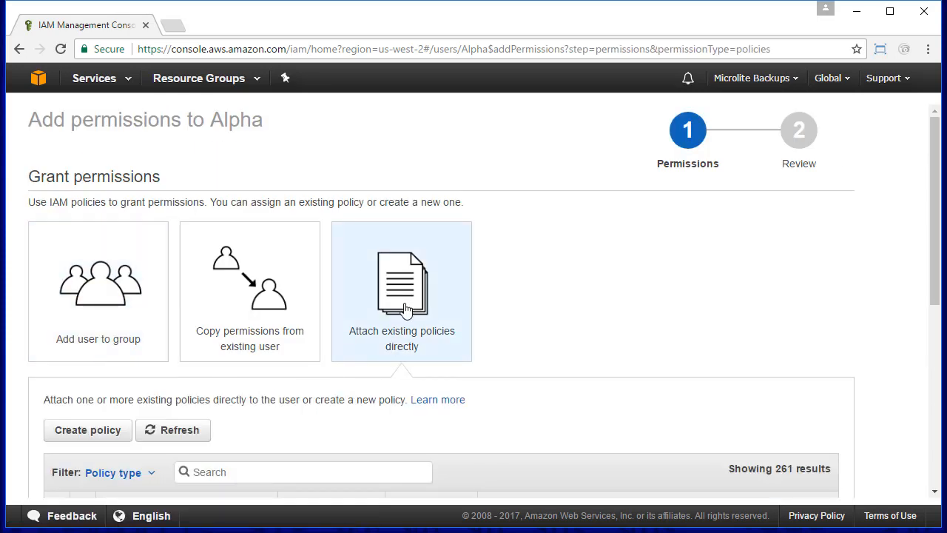
scroll(407, 308, "down", 3)
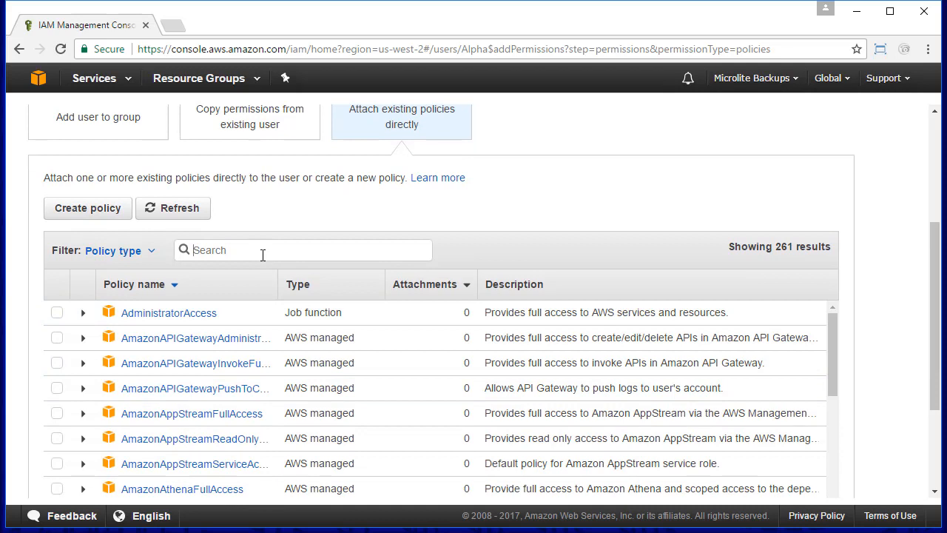
left_click(262, 255)
type("uss")
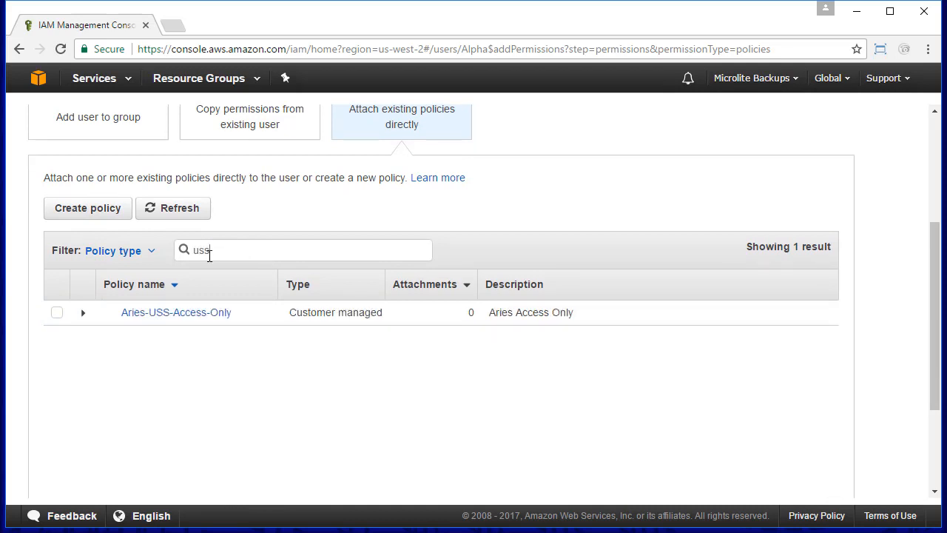
left_click(56, 312)
scroll(299, 357, "down", 2)
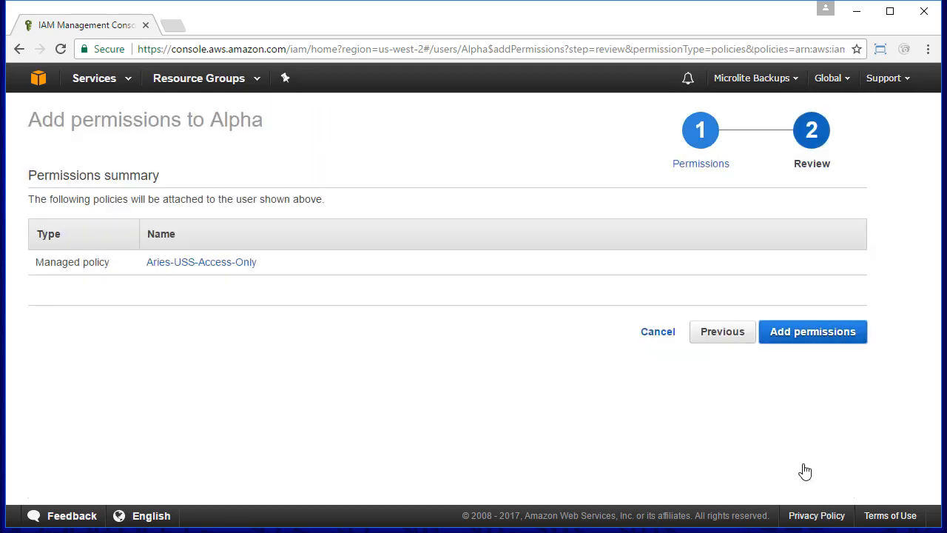
left_click(817, 337)
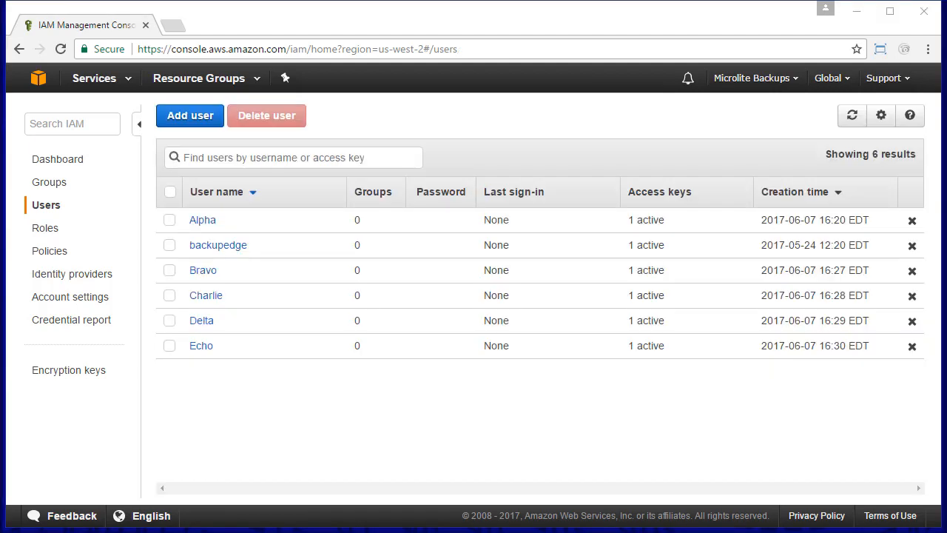
Return to the IAM policies and start another policy with Create Your Own Policy
left_click(47, 254)
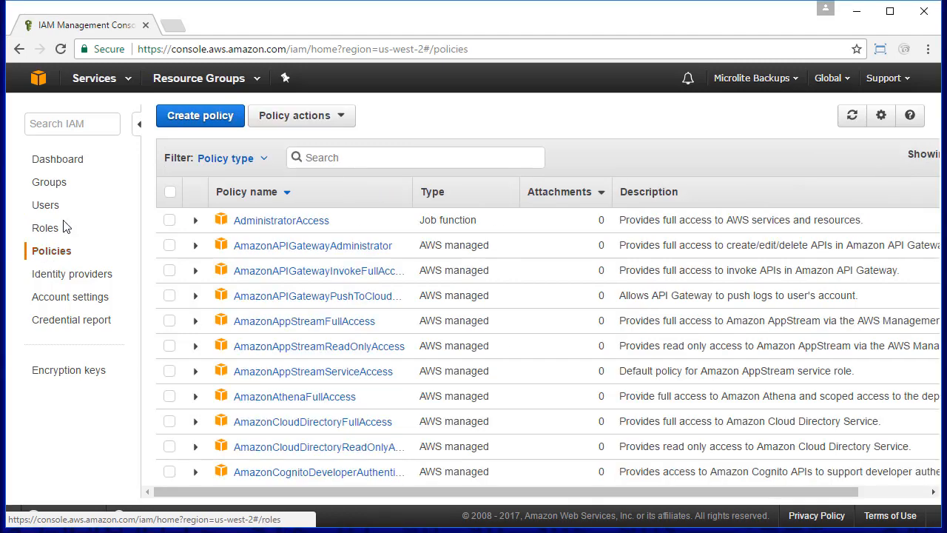
left_click(195, 130)
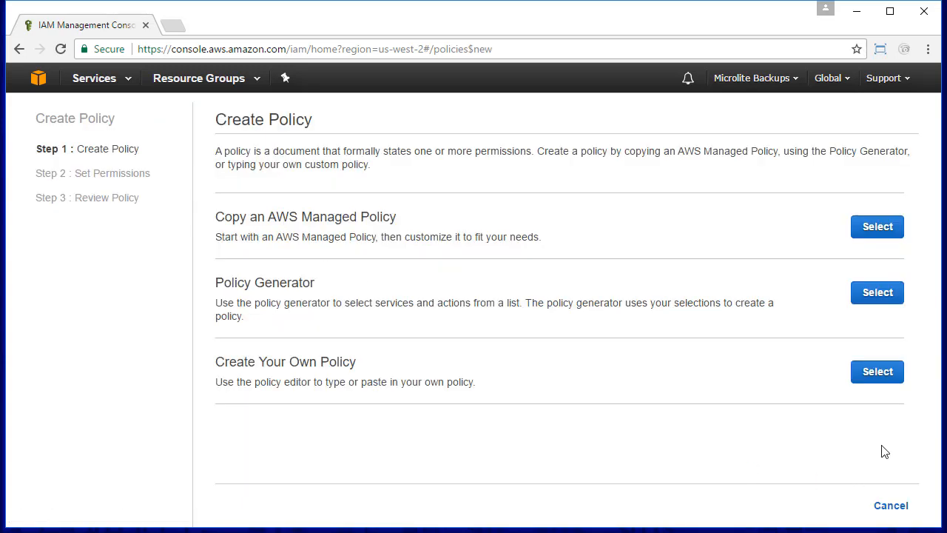
left_click(875, 372)
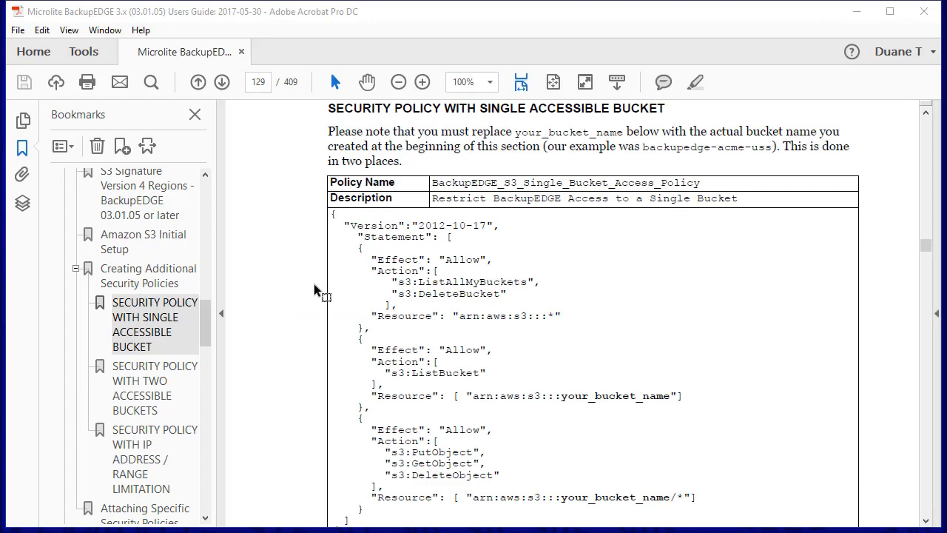
Copy the JSON of the guide's security policy with IP address / range limitation from Acrobat into the new policy document in the browser
left_click(142, 465)
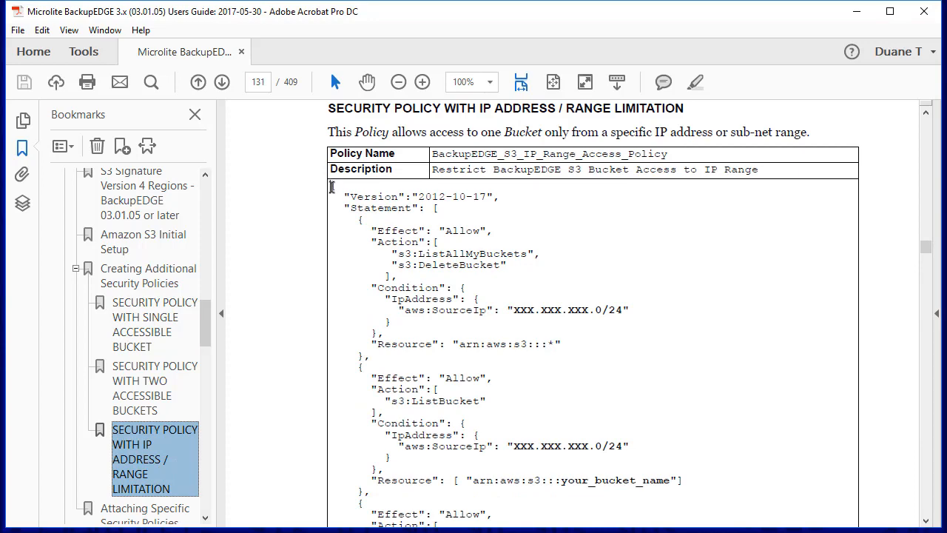
left_click_drag(331, 187, 500, 527)
key("ctrl+c")
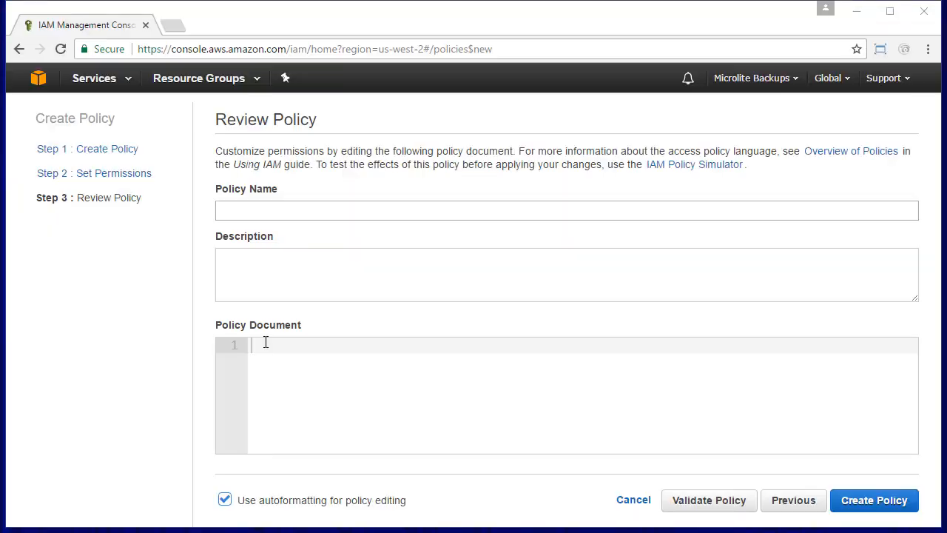
left_click(265, 342)
key("ctrl+v")
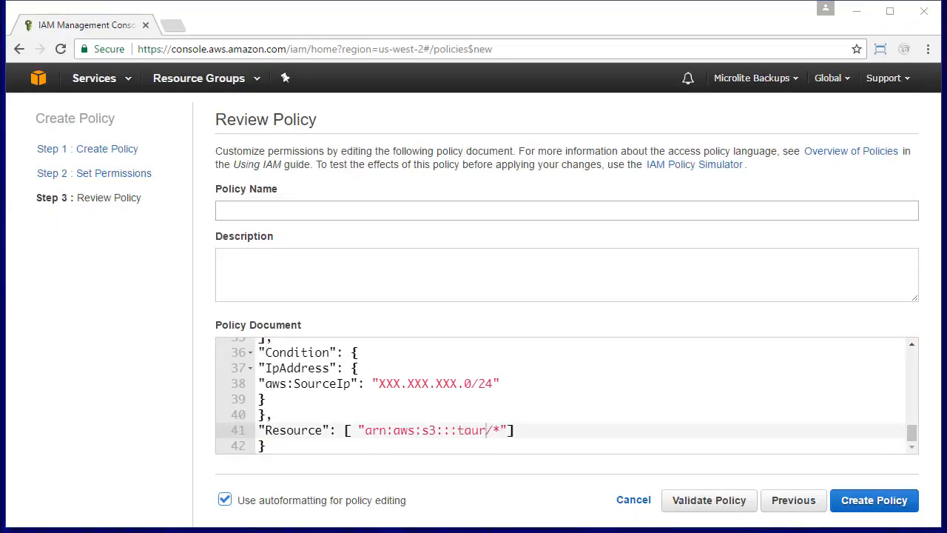
Replace both your_bucket_name placeholders in the policy's Resource entries with taurus-uss
key("Up")
key("Up")
key("Up")
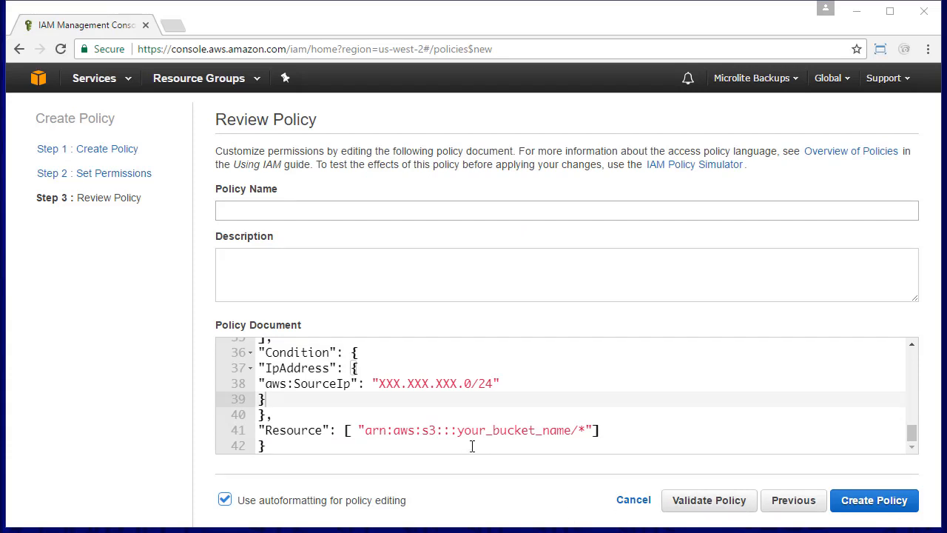
left_click_drag(460, 434, 570, 431)
type("taurus")
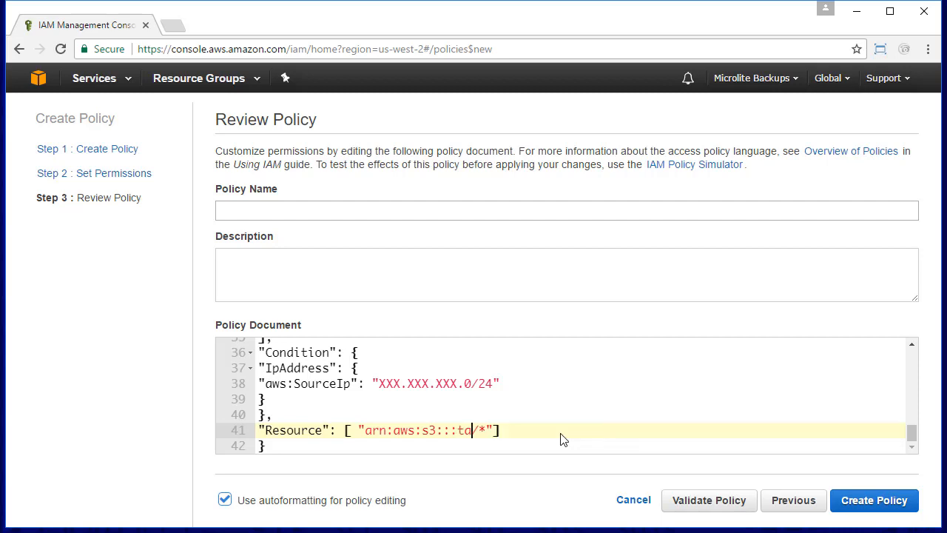
type("-uss")
scroll(560, 437, "up", 4)
left_click_drag(457, 390, 571, 392)
type("taurus-uss")
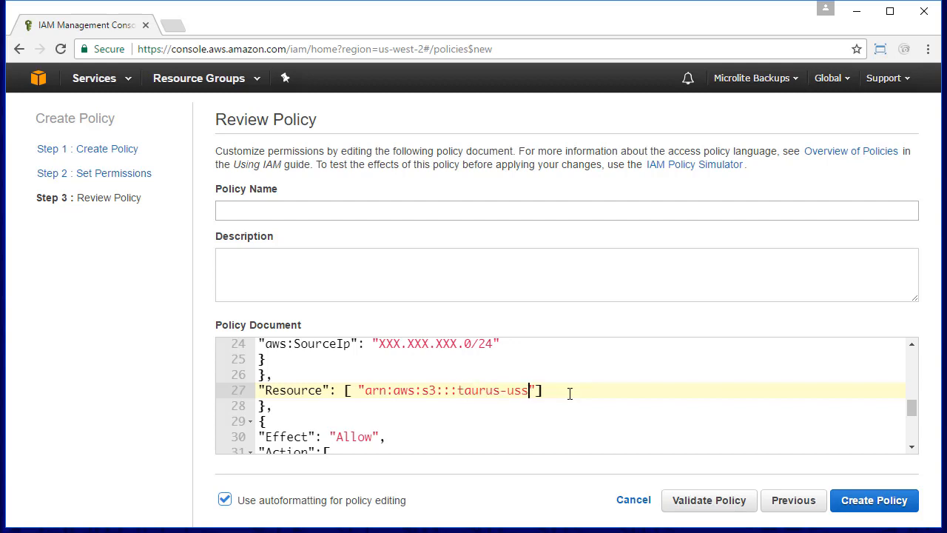
Set aws:SourceIp to 192.150.112.0/24 in the conditions of the ListBucket statement and the final object-access statement
scroll(570, 392, "up", 1)
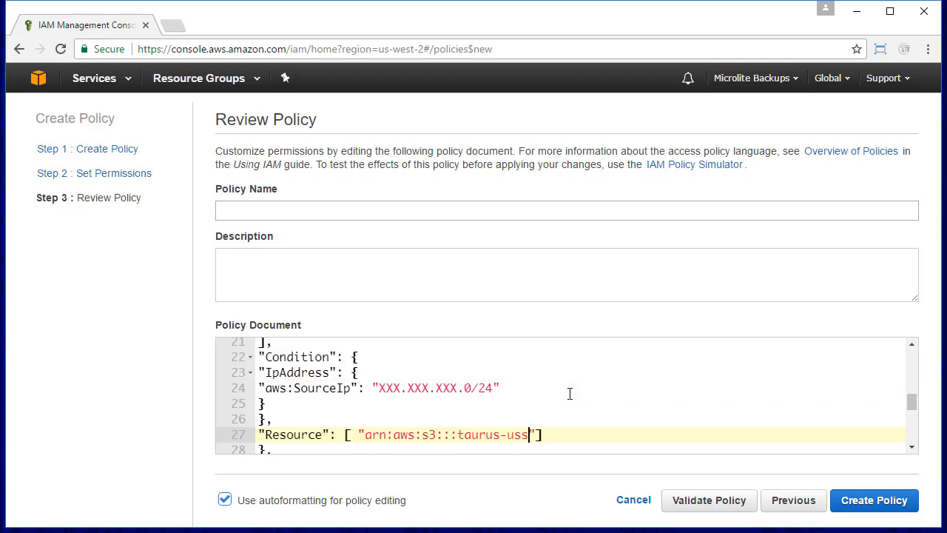
left_click(378, 388)
left_click_drag(378, 388, 471, 389)
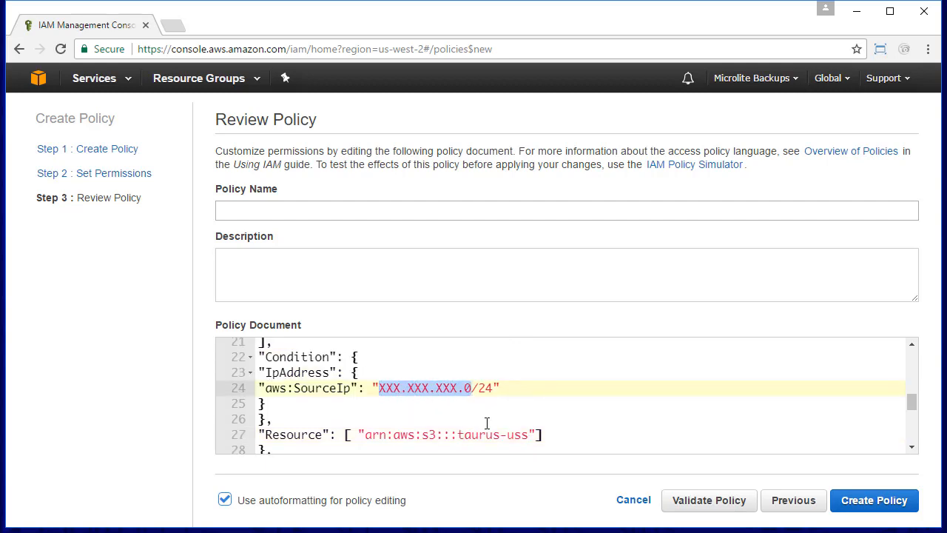
type("192.150.112.0")
scroll(486, 422, "up", 1)
left_click_drag(379, 431, 491, 431)
key("ctrl+c")
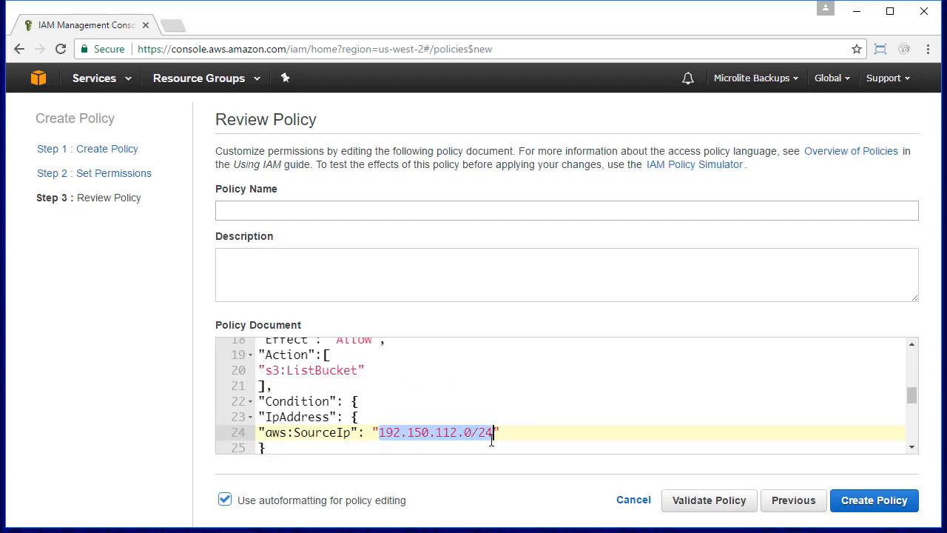
scroll(491, 432, "down", 5)
scroll(492, 432, "down", 1)
left_click_drag(379, 385, 492, 385)
key("ctrl+v")
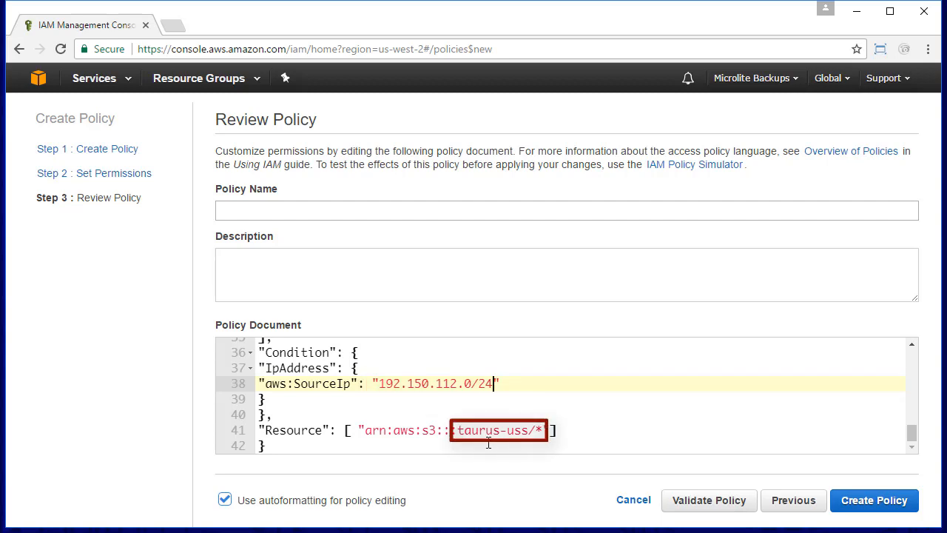
Name the policy Taurus-USS-Bucket-From-Microlite, describe it as "Taurus USS Bucket with IP Restriction", then validate and create it
left_click(251, 211)
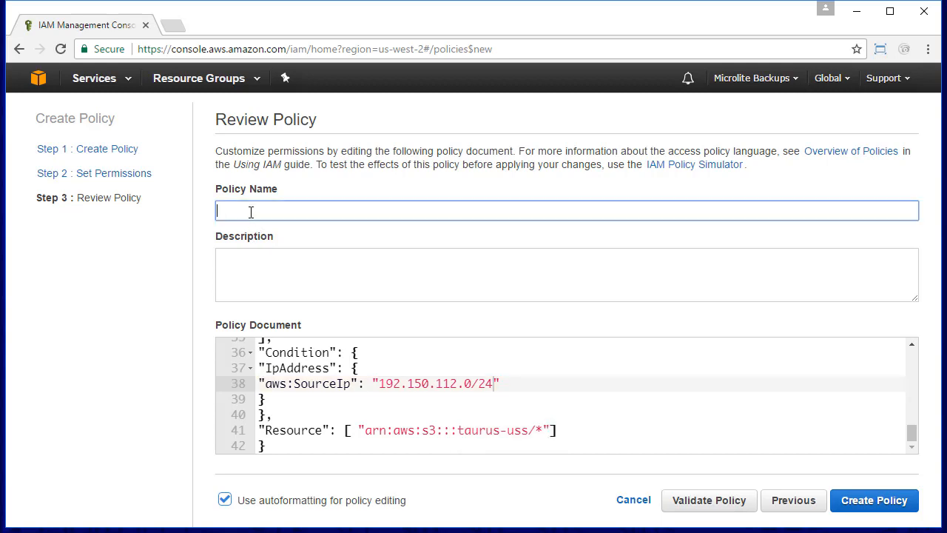
type("Taurus-USS-Bucket-From-Microlite")
key("Tab")
type("Taurus USS Bucket with IP Restriction")
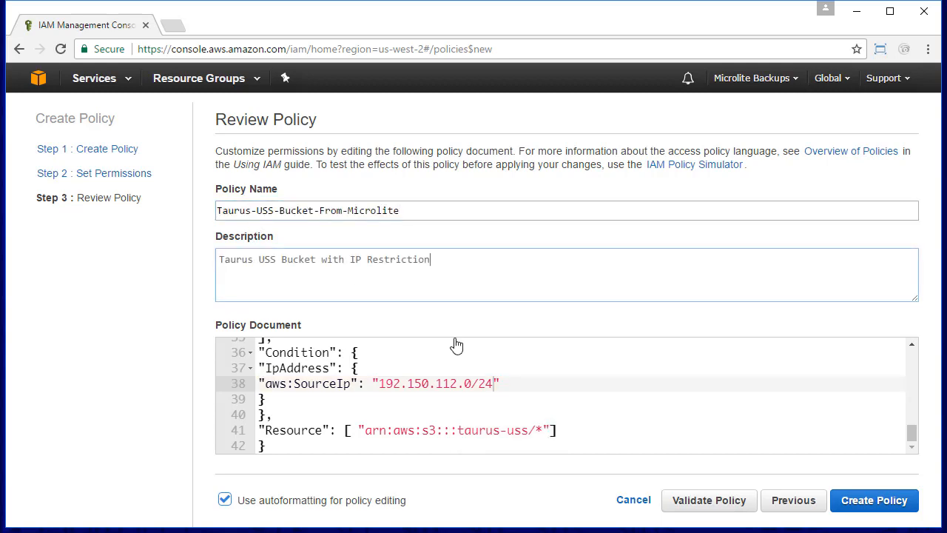
left_click(704, 503)
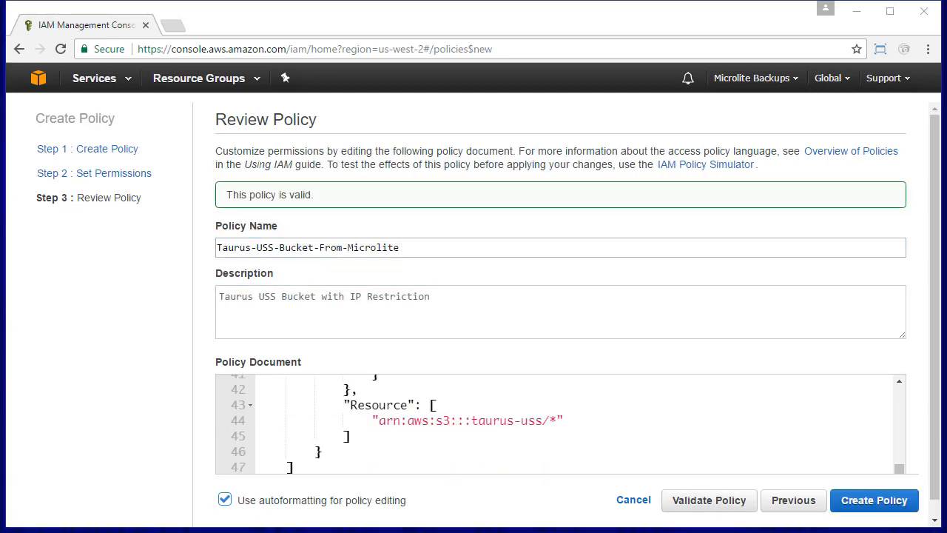
left_click(866, 502)
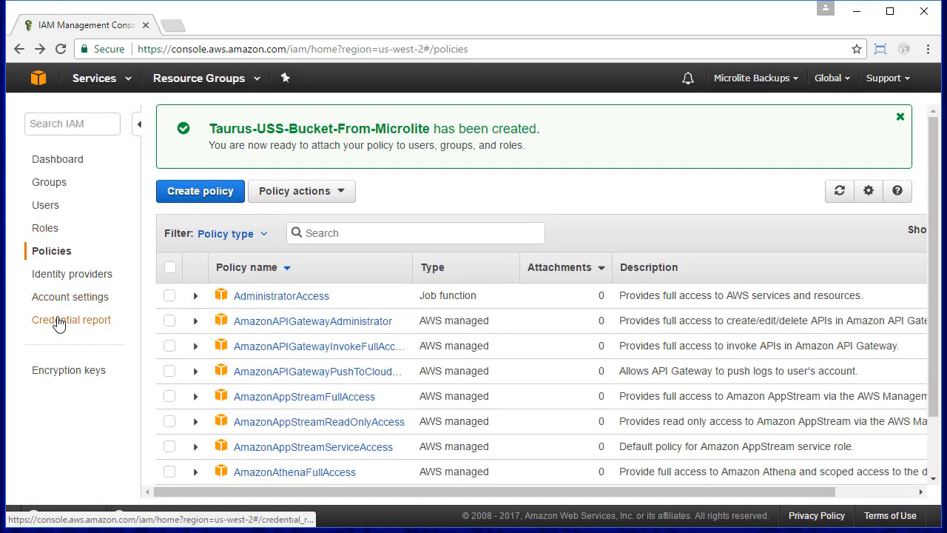
Detach the AmazonS3FullAccess policy from the IAM user Bravo
left_click(44, 205)
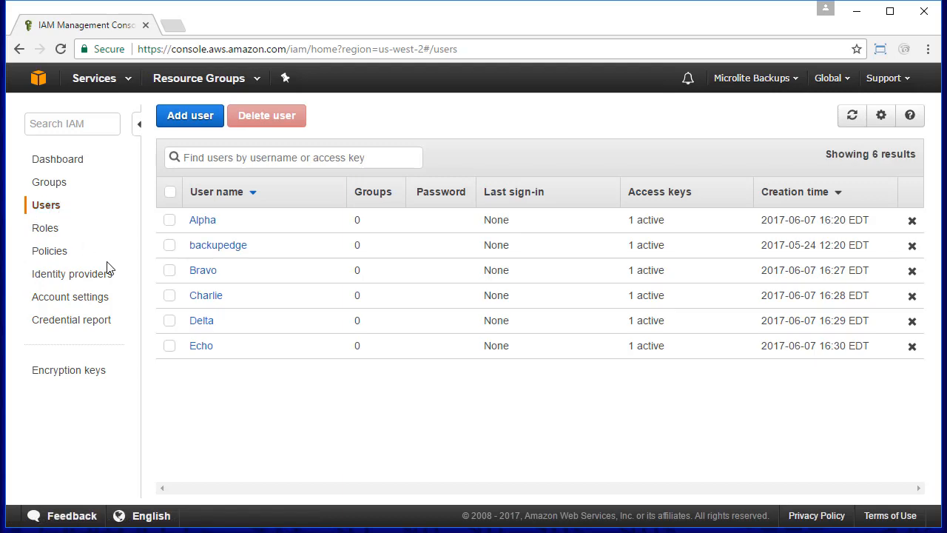
left_click(196, 271)
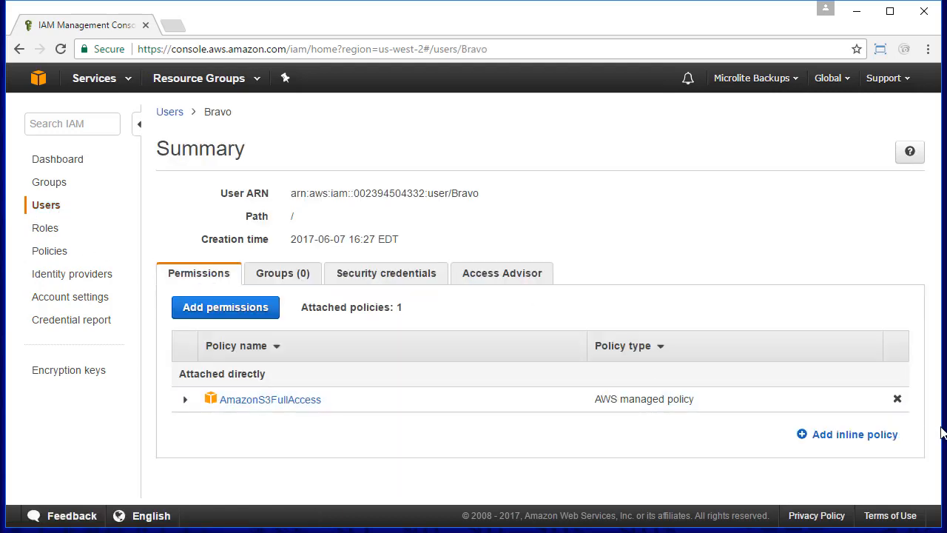
left_click(896, 400)
left_click(651, 197)
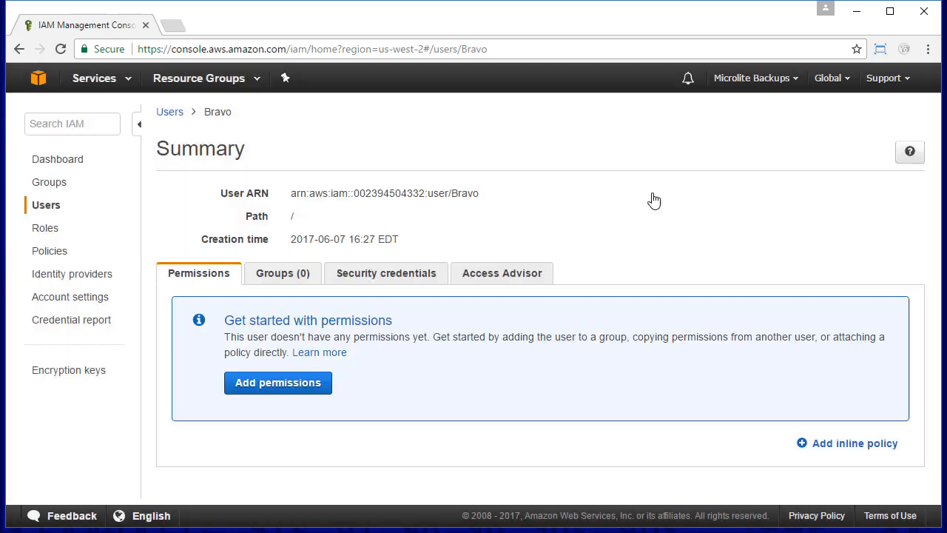
Attach the existing Taurus-USS-Bucket-From-Microlite policy directly to user Bravo, finding it with the search term uss, and return to the users list
left_click(293, 385)
left_click(397, 297)
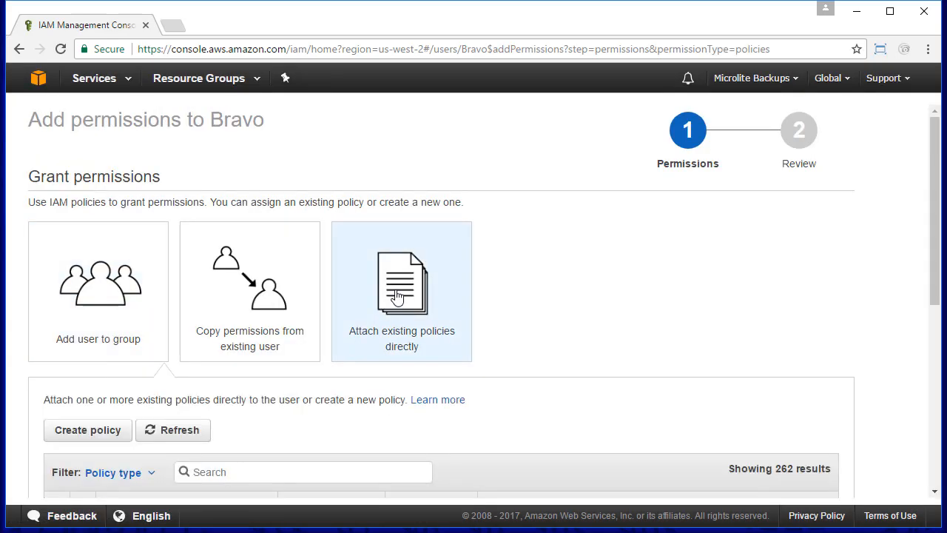
scroll(397, 297, "down", 1)
left_click(214, 401)
type("uss")
scroll(214, 397, "down", 2)
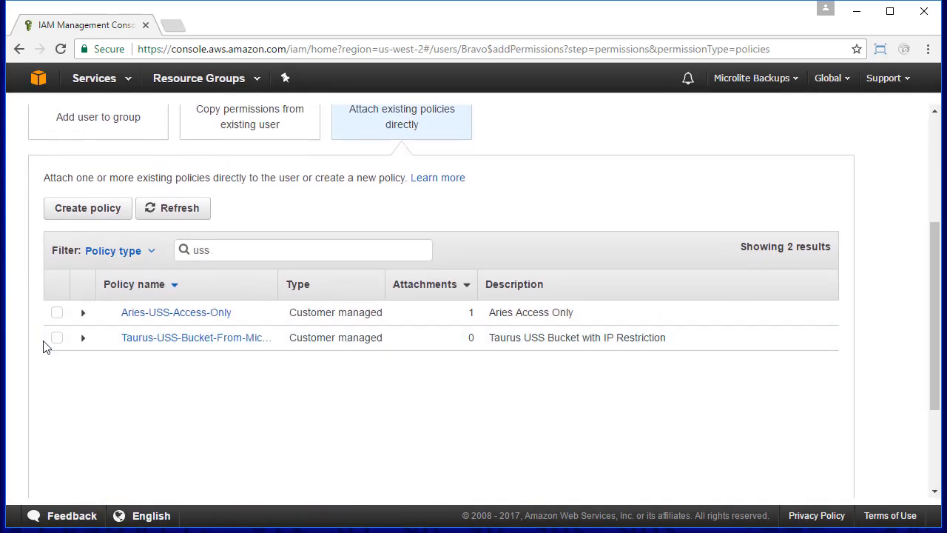
left_click(56, 340)
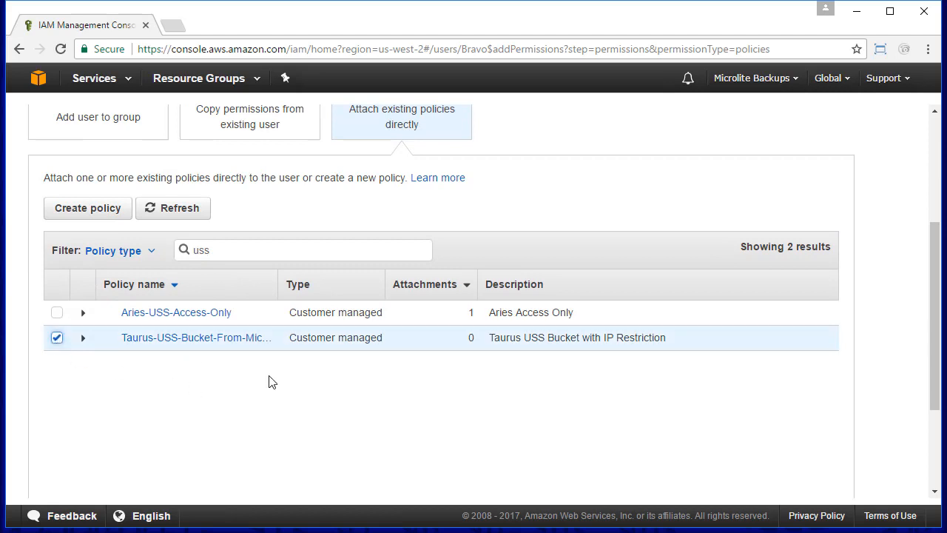
scroll(747, 418, "down", 3)
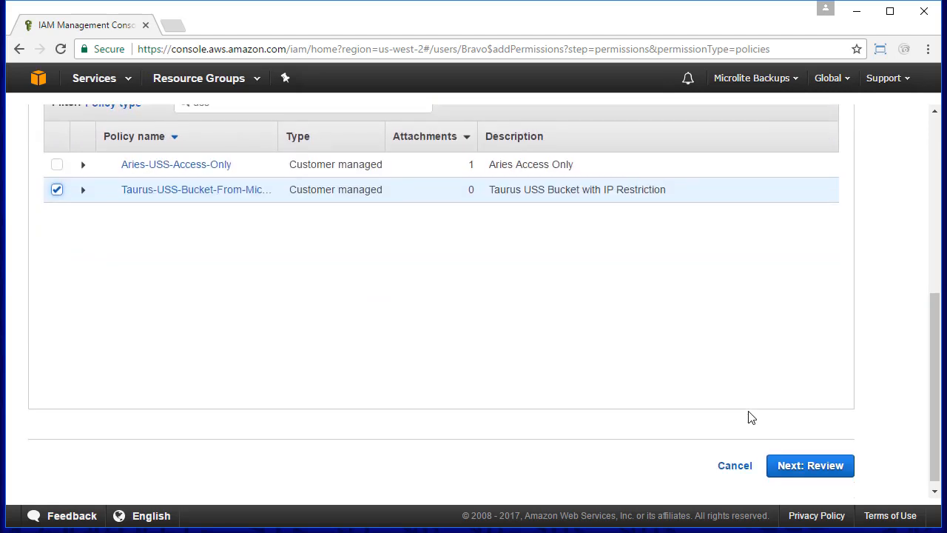
left_click(814, 465)
left_click(813, 334)
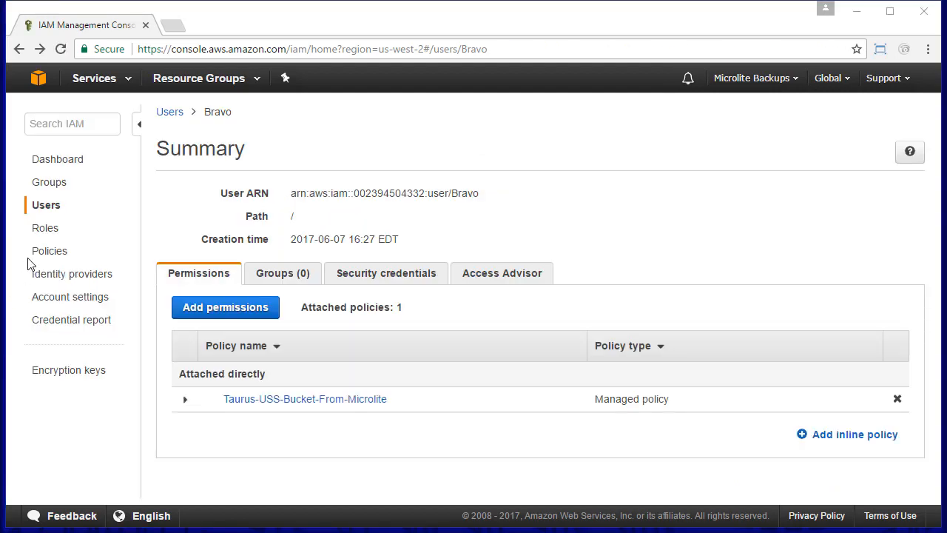
left_click(46, 207)
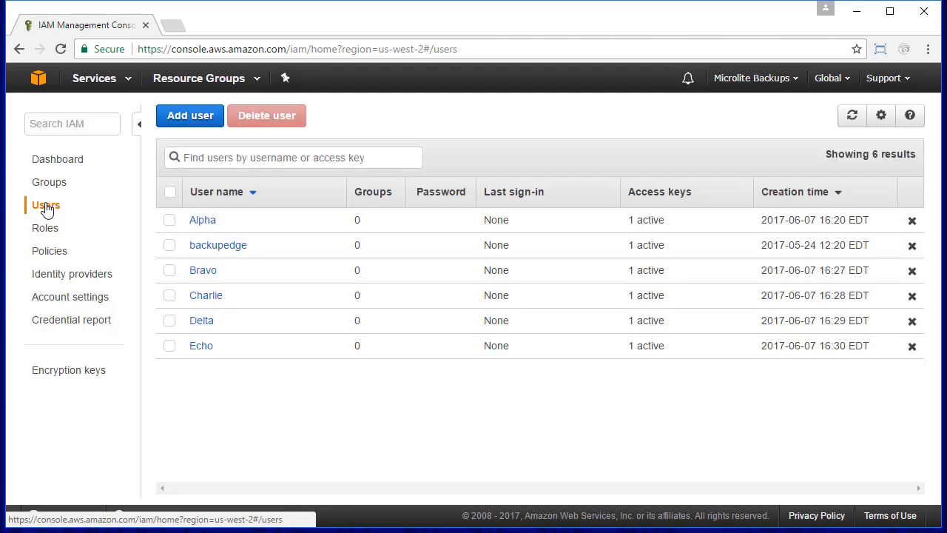